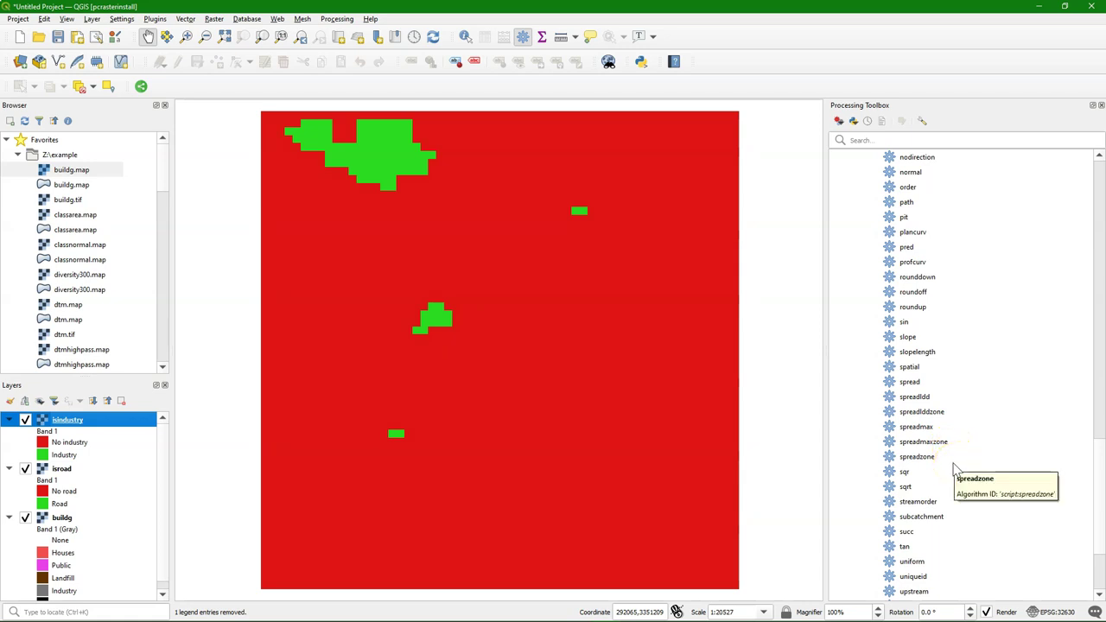
- Open the spread friction-path tool and close it again without running
double_click(909, 382)
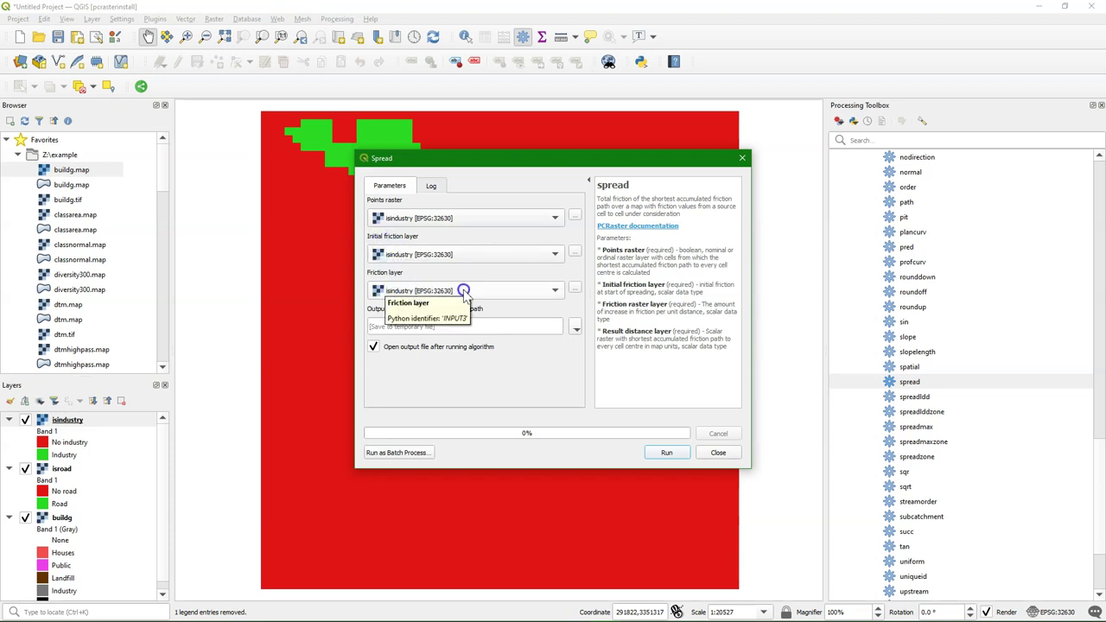
click(718, 453)
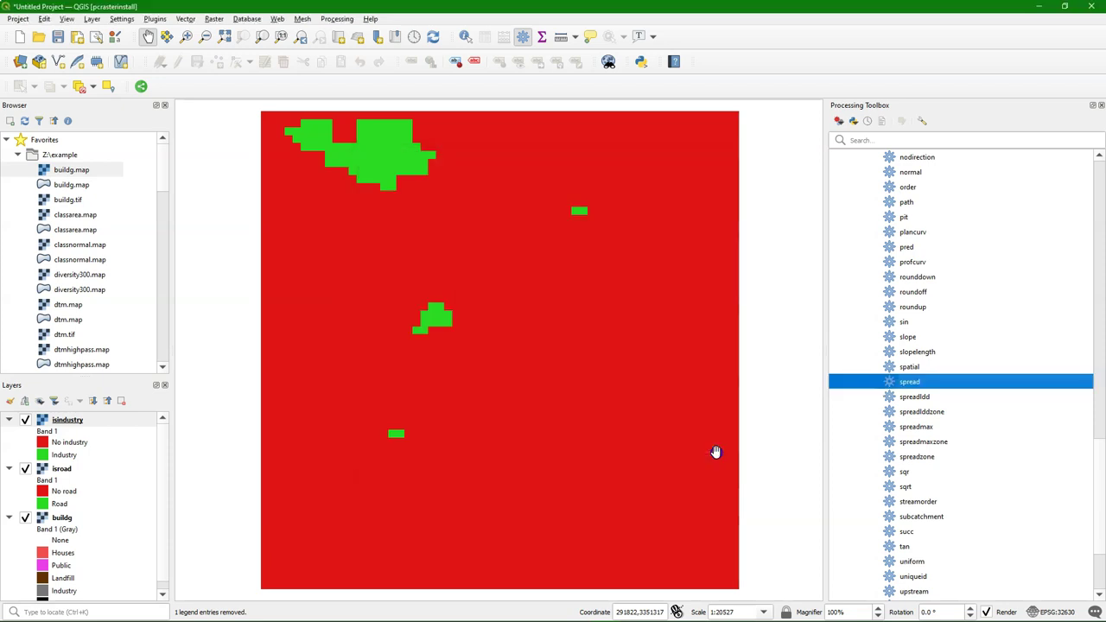
click(25, 595)
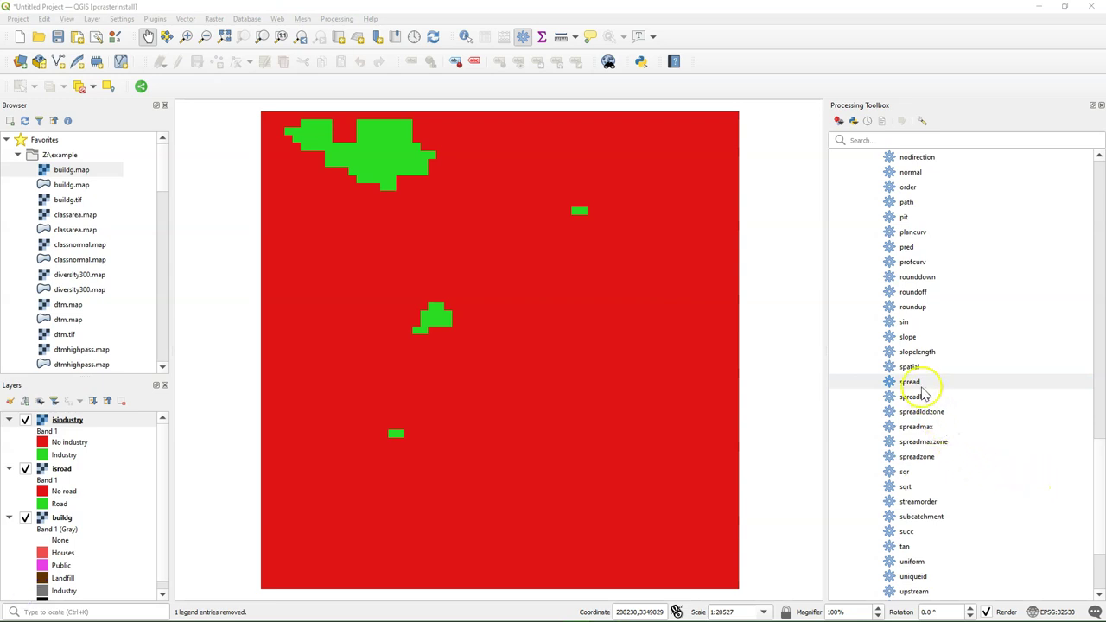
- Open the PCRaster spatial tool and set its output data type to Scalar
click(944, 366)
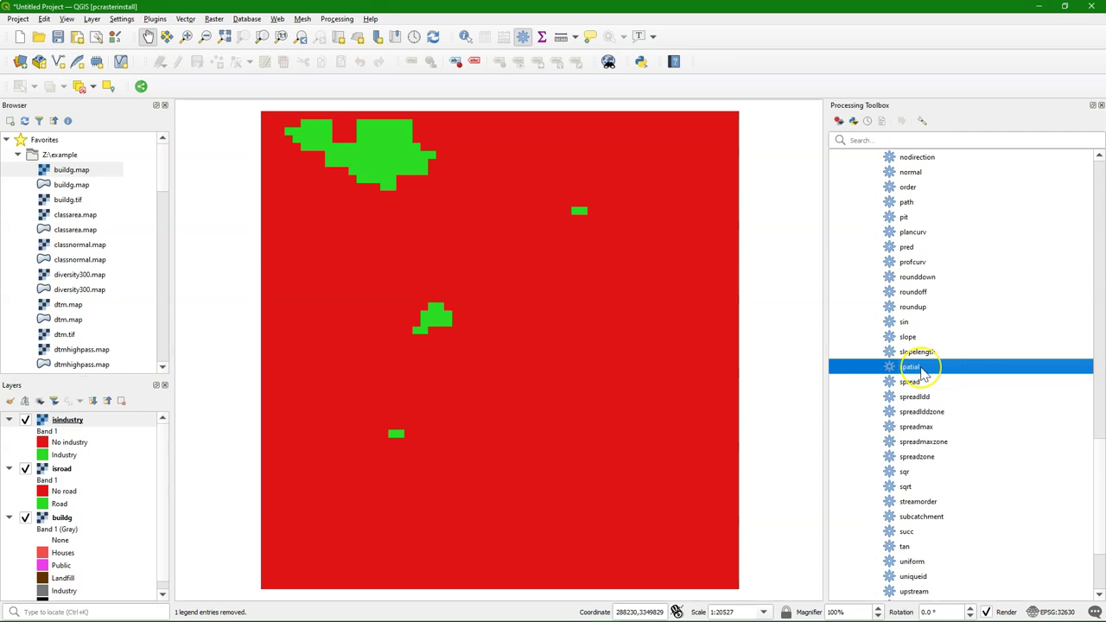
double_click(923, 372)
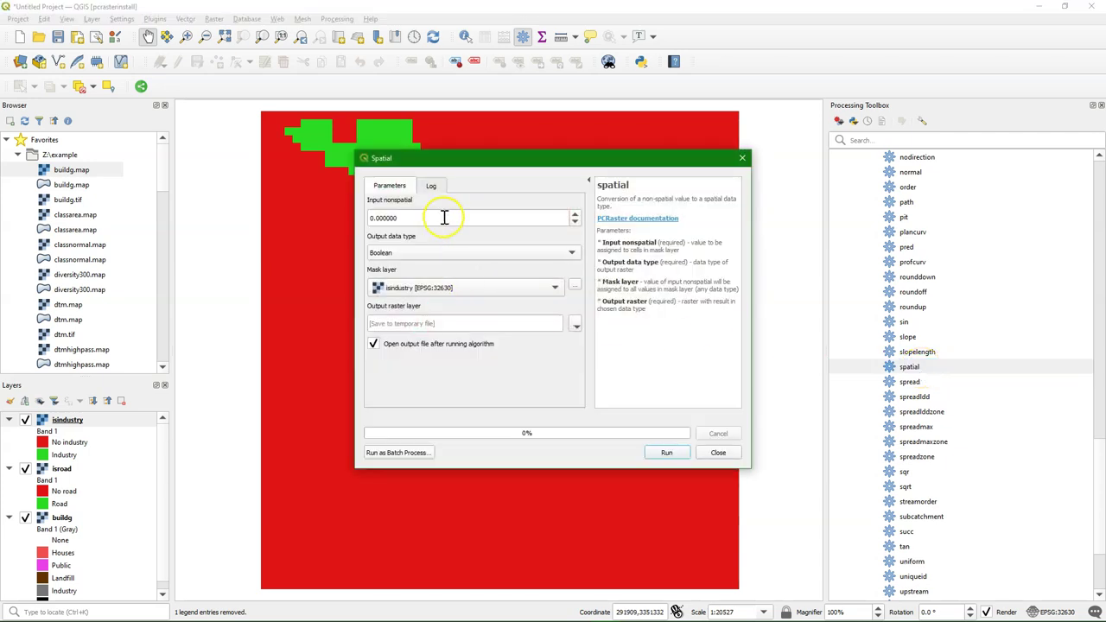
click(387, 252)
click(394, 291)
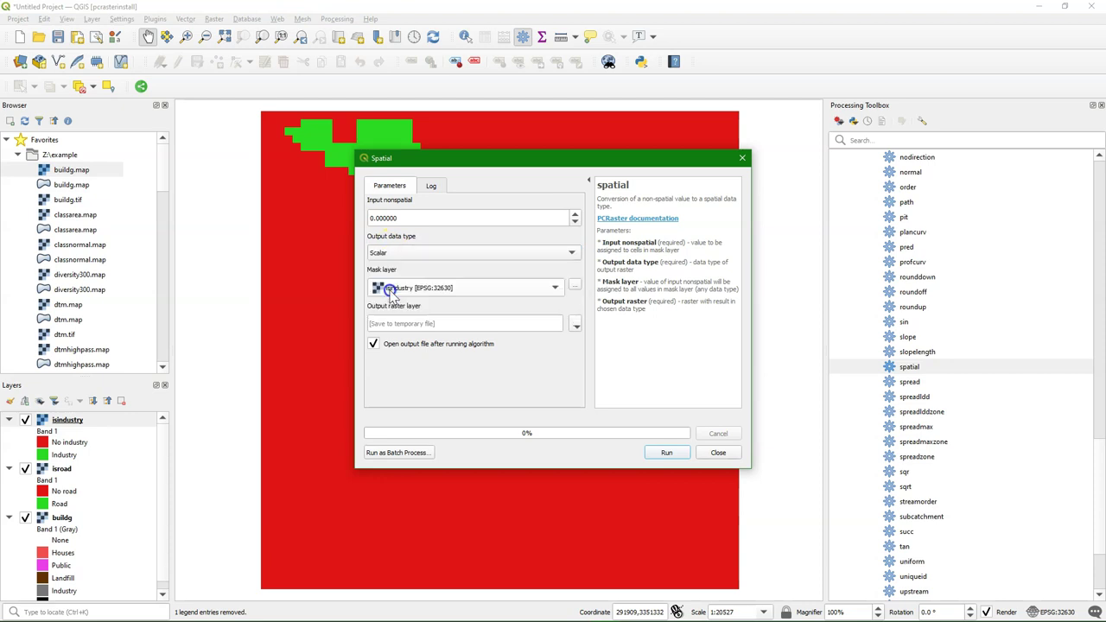
- Save the output as initialfriction.map, replacing the existing file, and run the tool
click(575, 325)
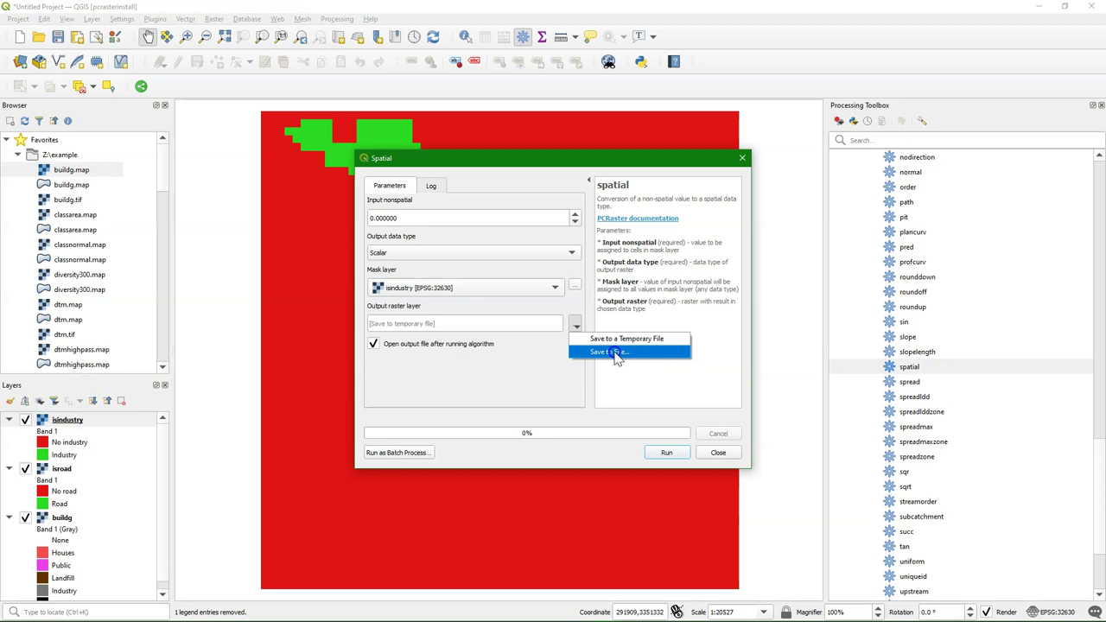
click(617, 354)
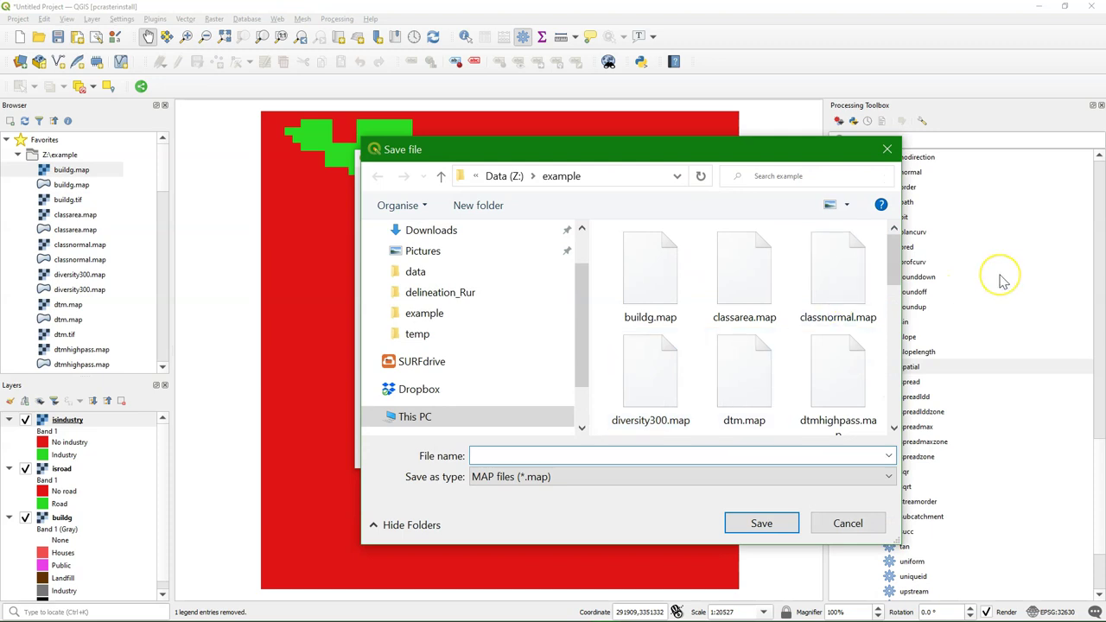
text(initial)
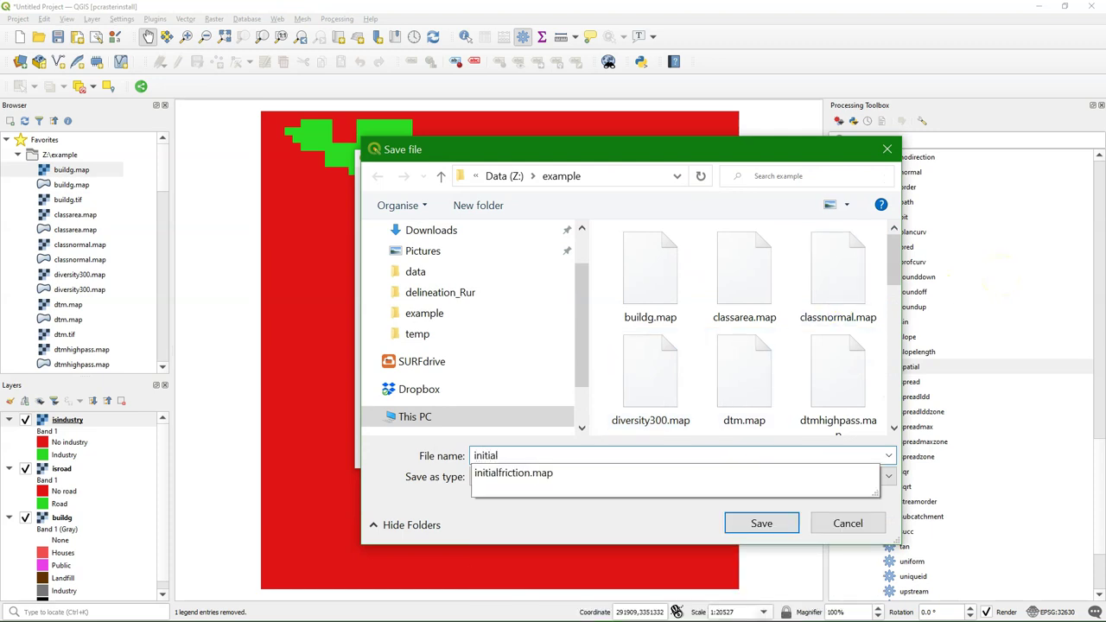
click(725, 489)
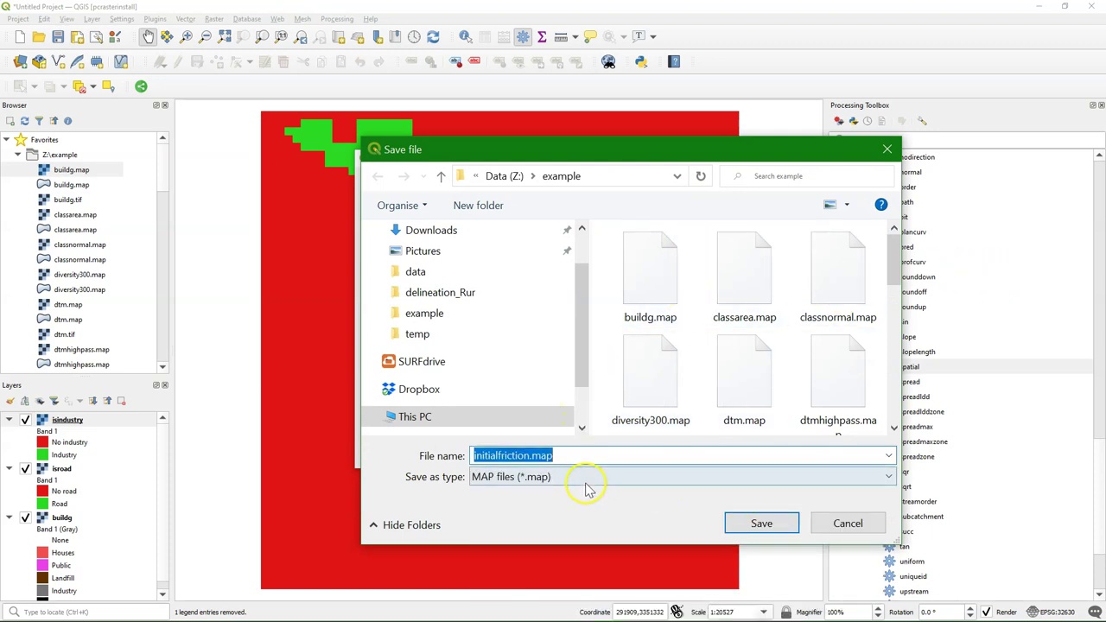
click(769, 524)
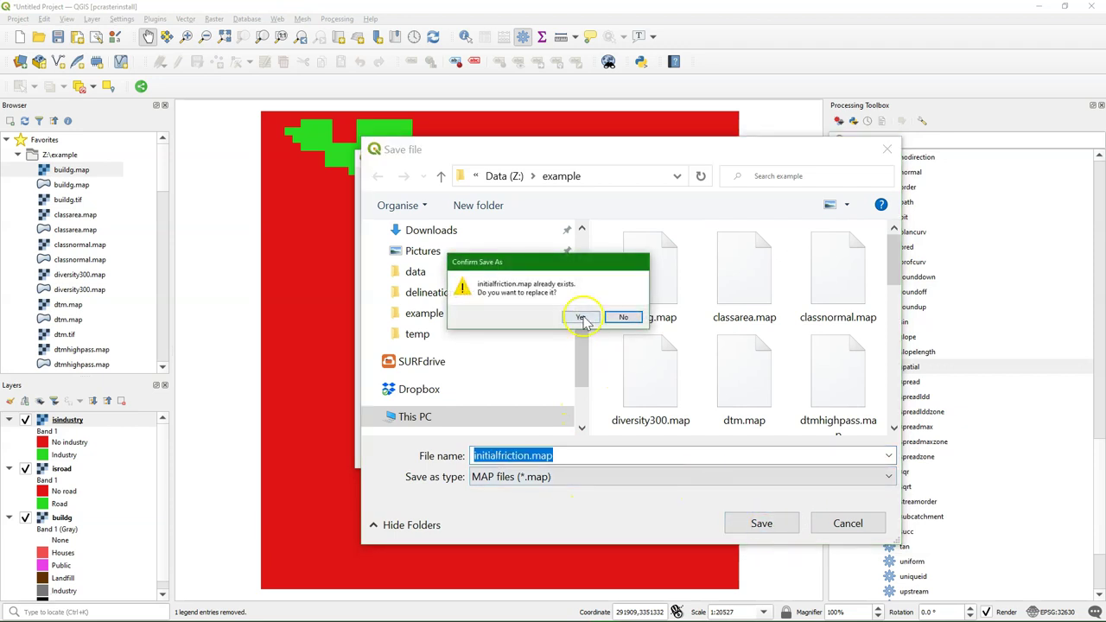
click(581, 319)
click(667, 455)
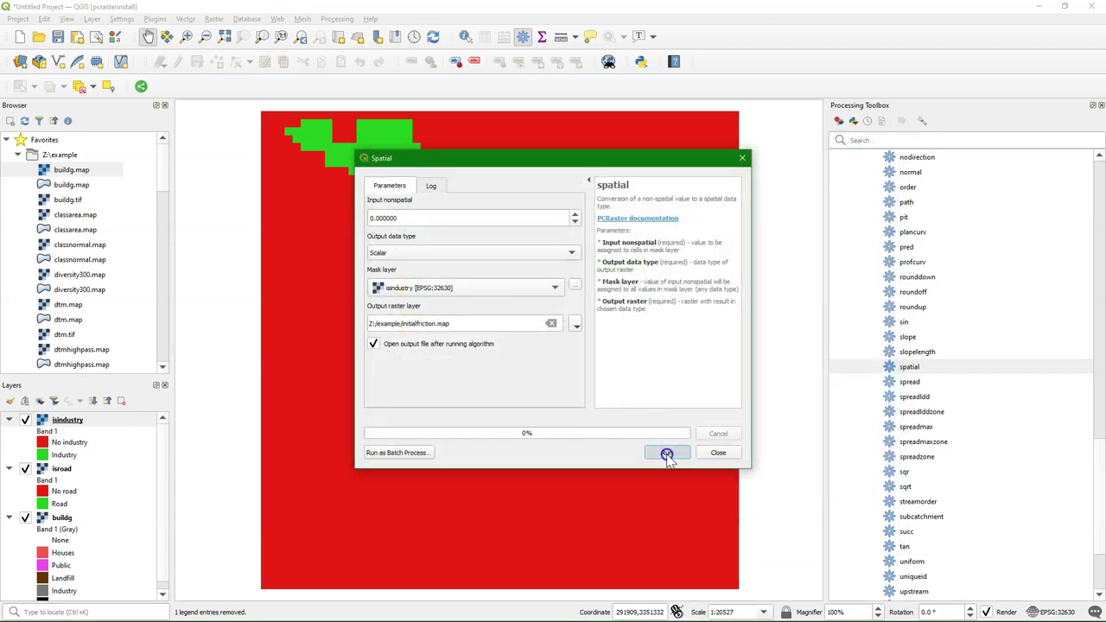
- Change the nonspatial value from 0 to 1 and rename the output to friction.map
click(720, 453)
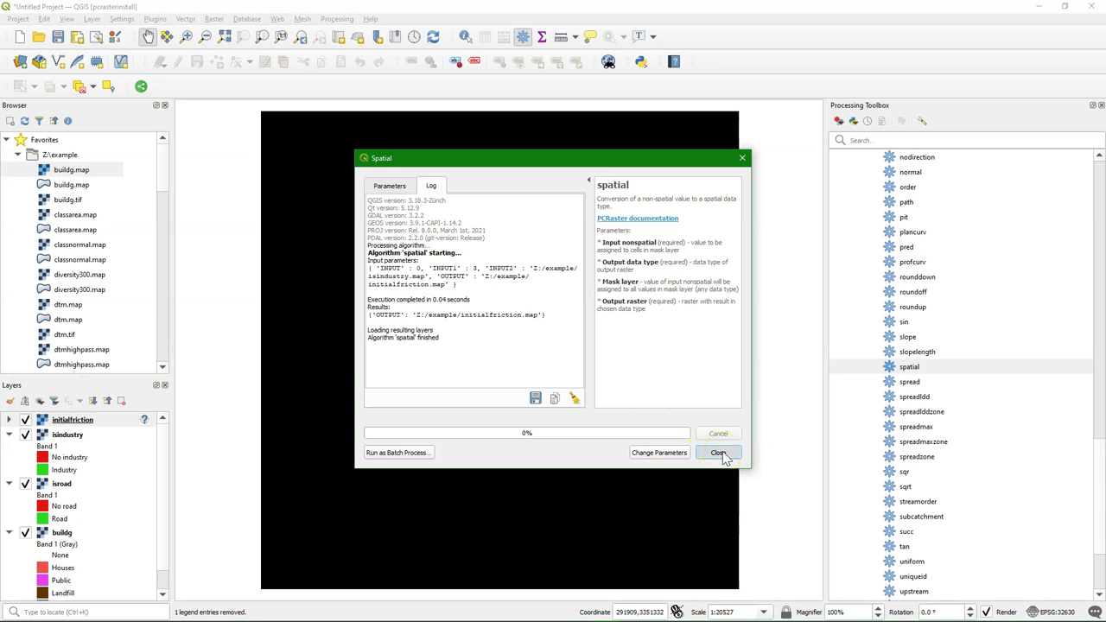
click(389, 185)
drag(406, 211, 340, 220)
text(1)
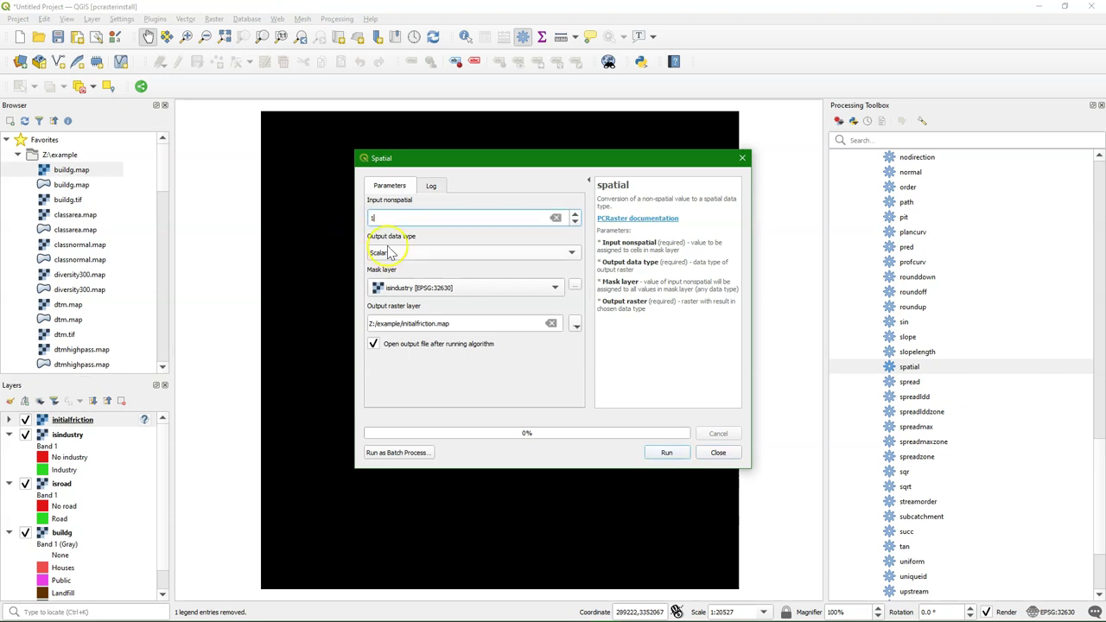
click(415, 323)
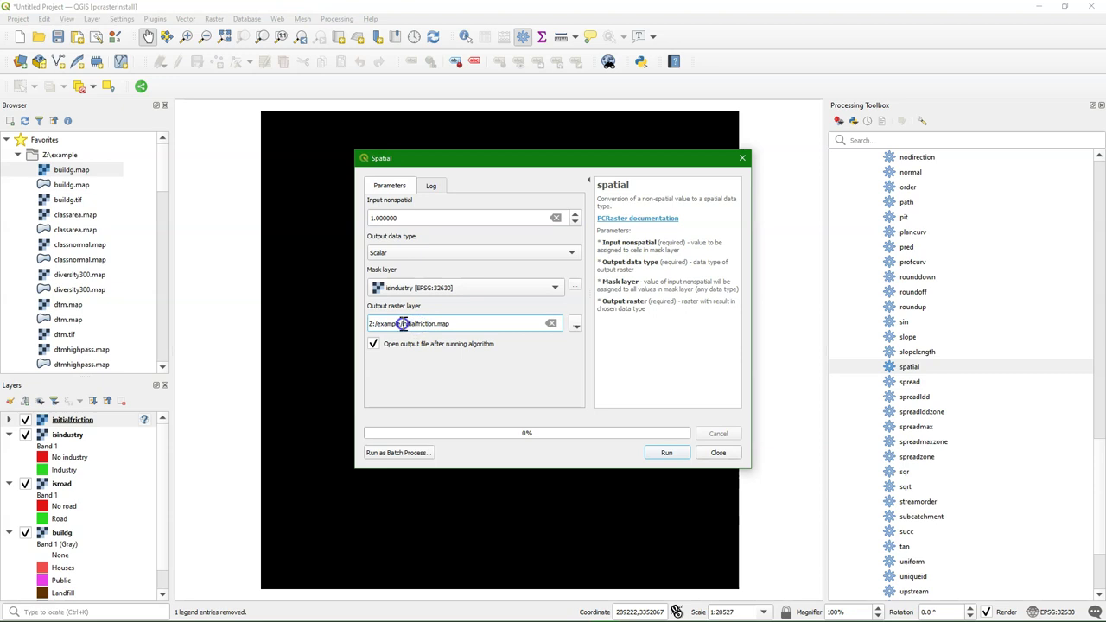
key(BackSpace)
- Run the spatial tool to create friction.map, close it, and collapse the friction legend
click(664, 454)
click(714, 454)
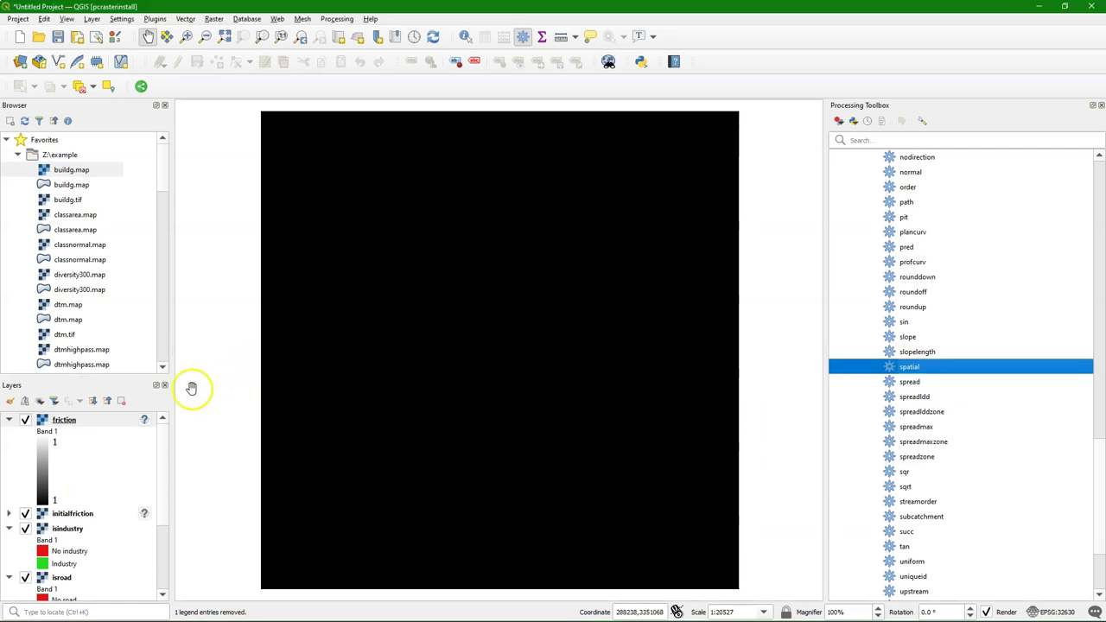
click(9, 421)
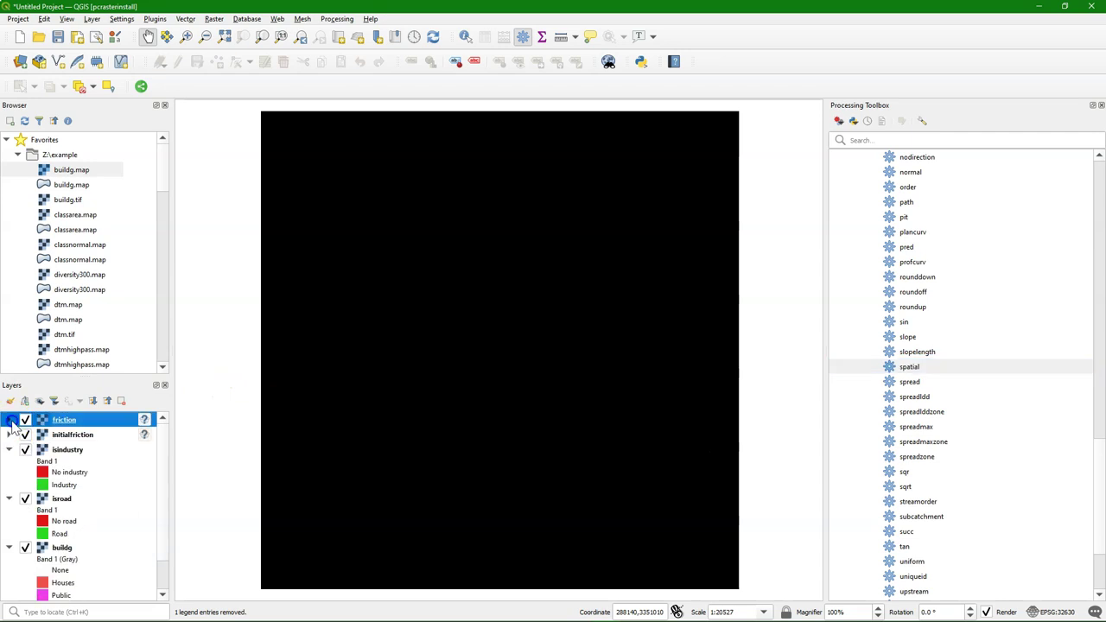
click(305, 400)
- In spread, use isindustry as points raster and initialfriction as initial friction
double_click(909, 382)
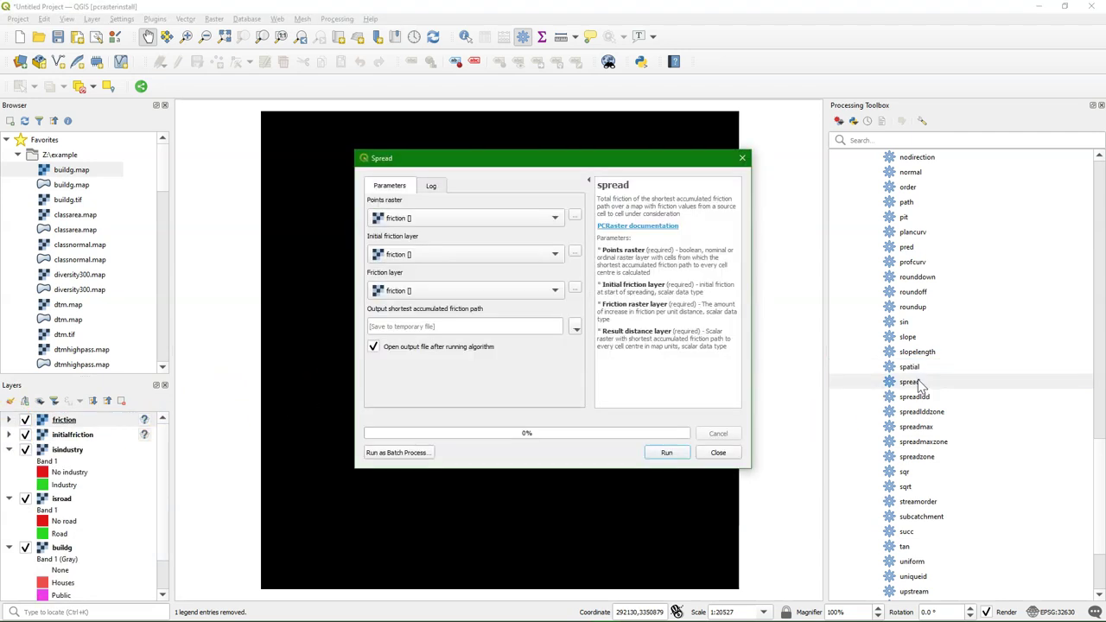
click(398, 220)
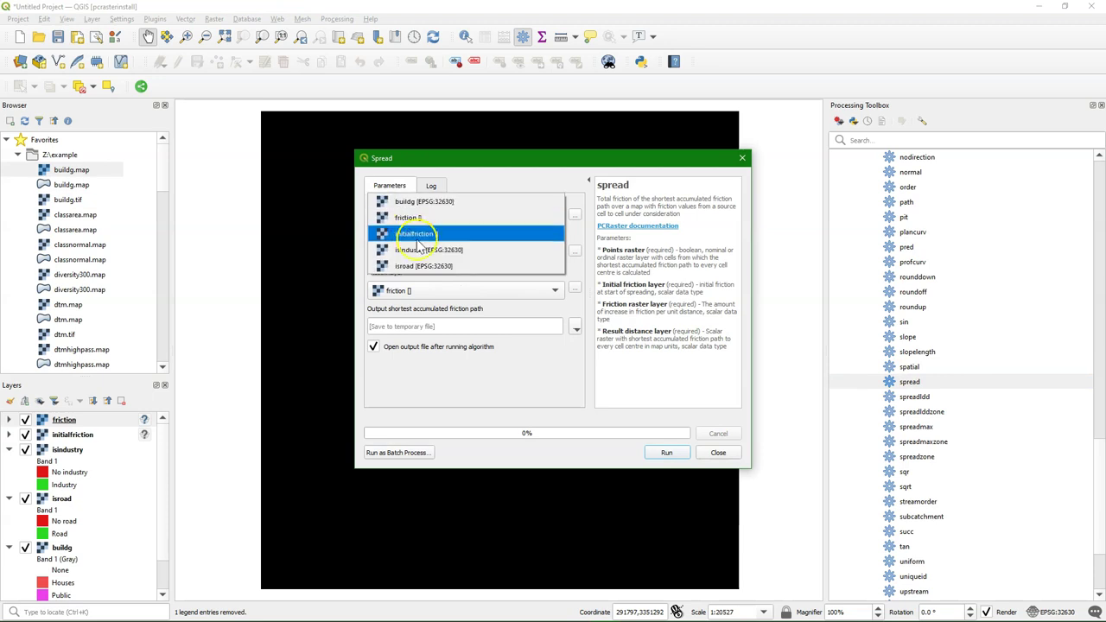
click(420, 250)
click(400, 259)
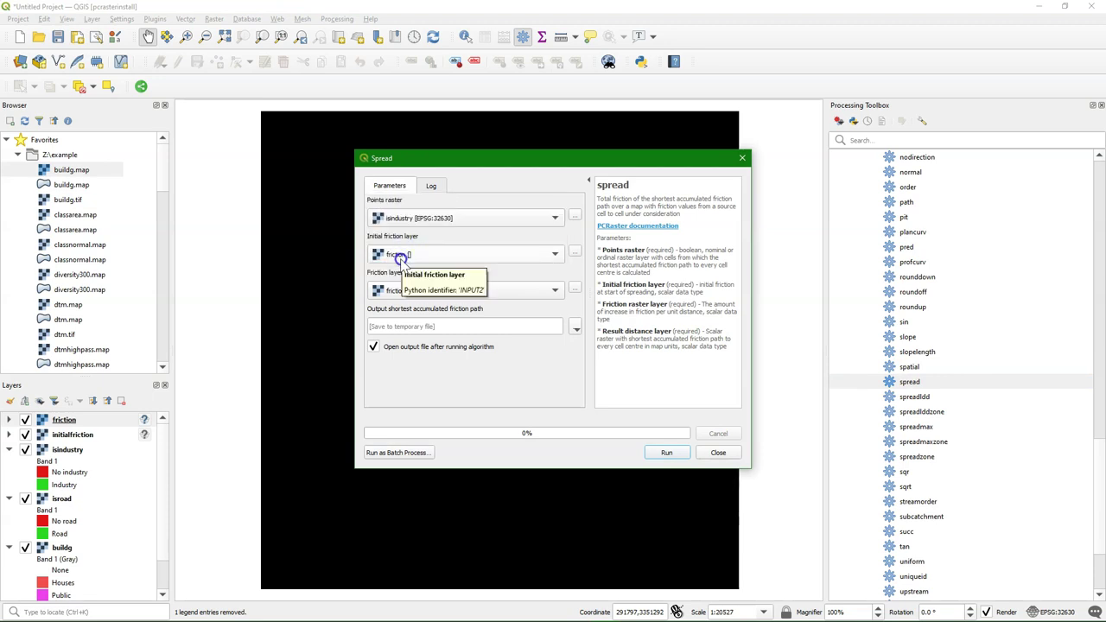
click(404, 270)
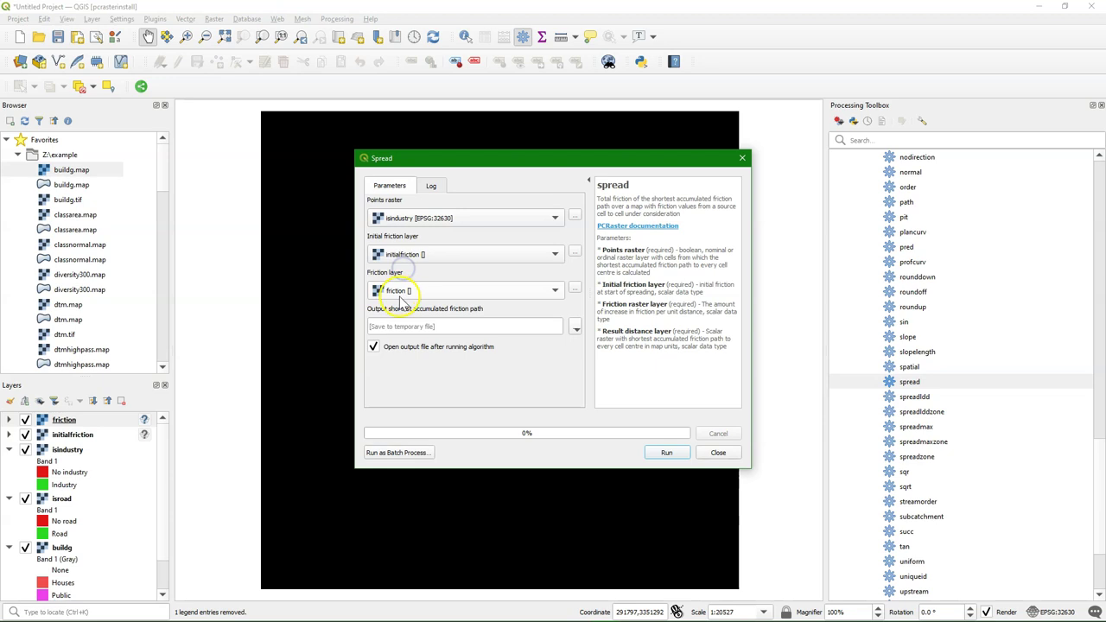
- Save the spread result as inddist.map, replacing the old file, and run it
click(576, 333)
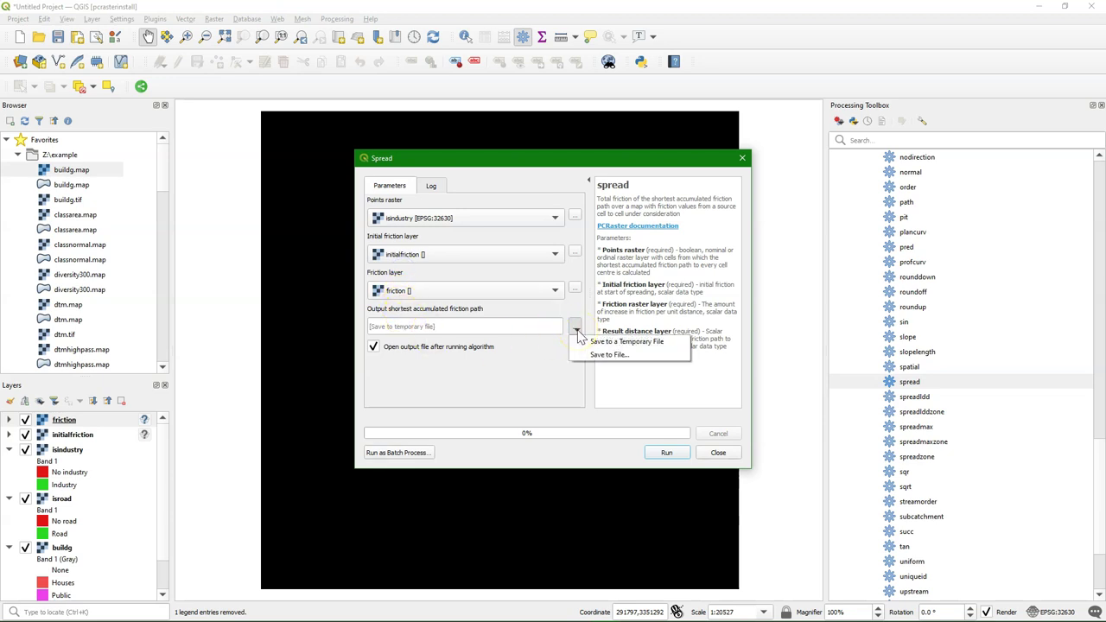
click(622, 354)
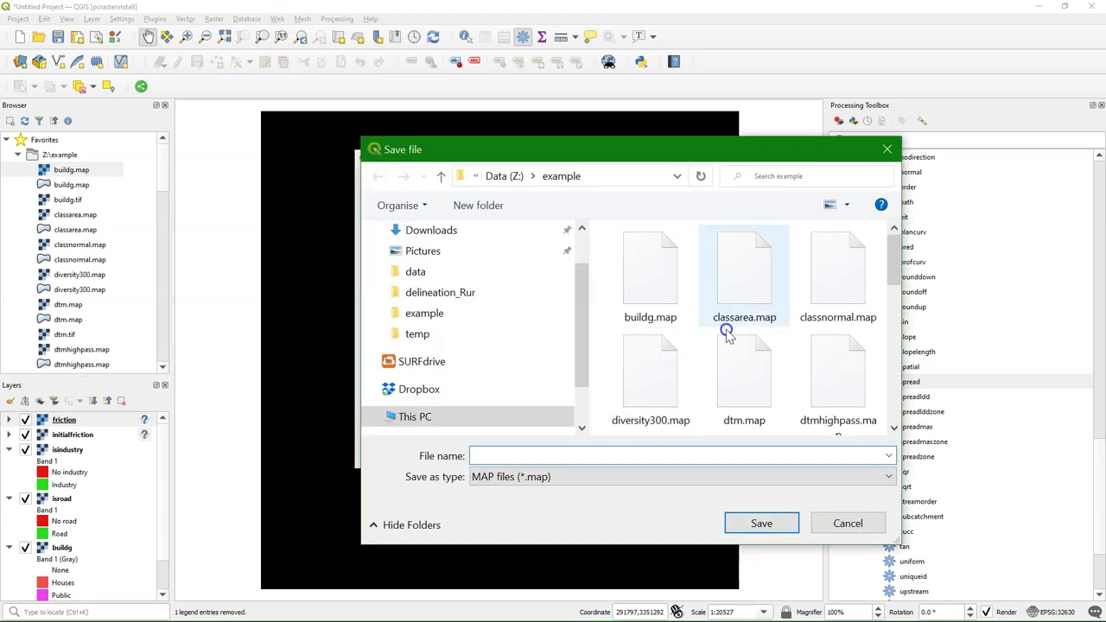
text(indd)
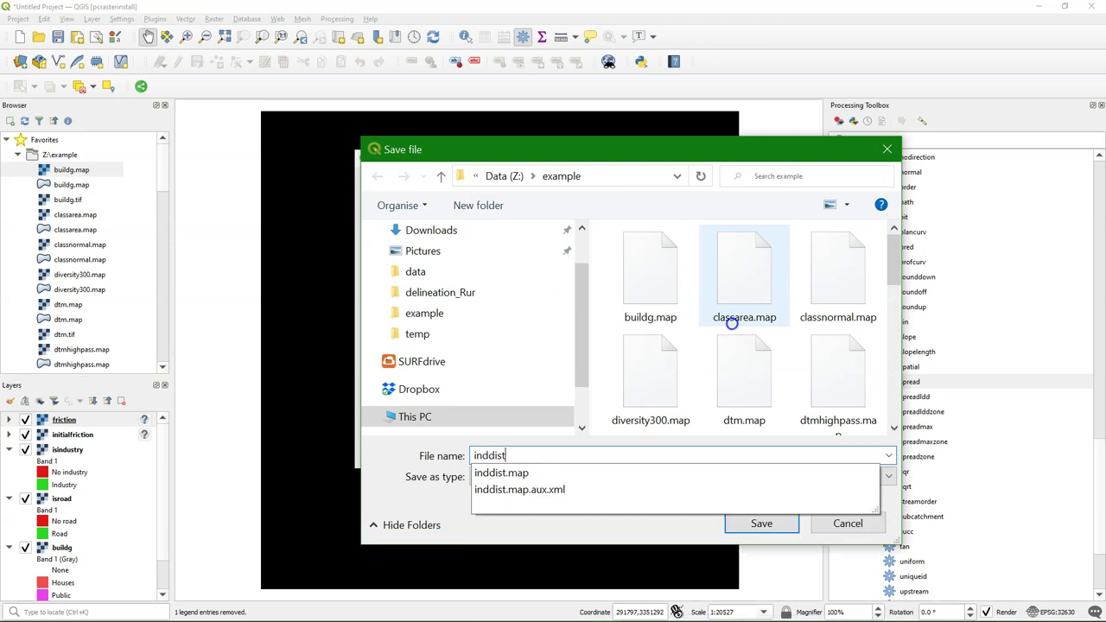
text(ist)
click(506, 472)
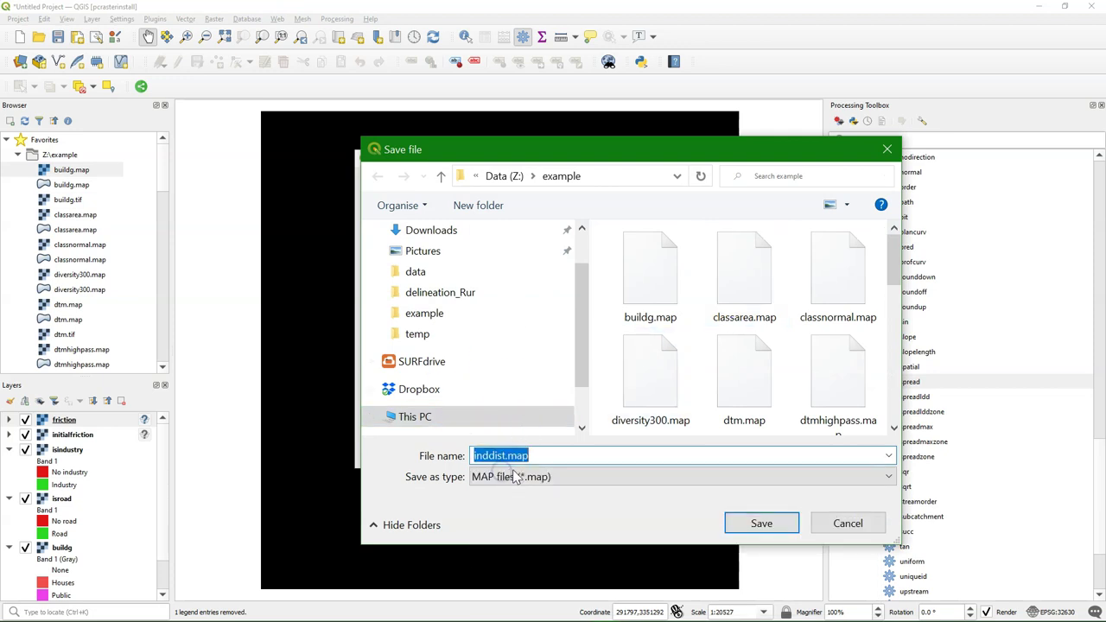
click(764, 524)
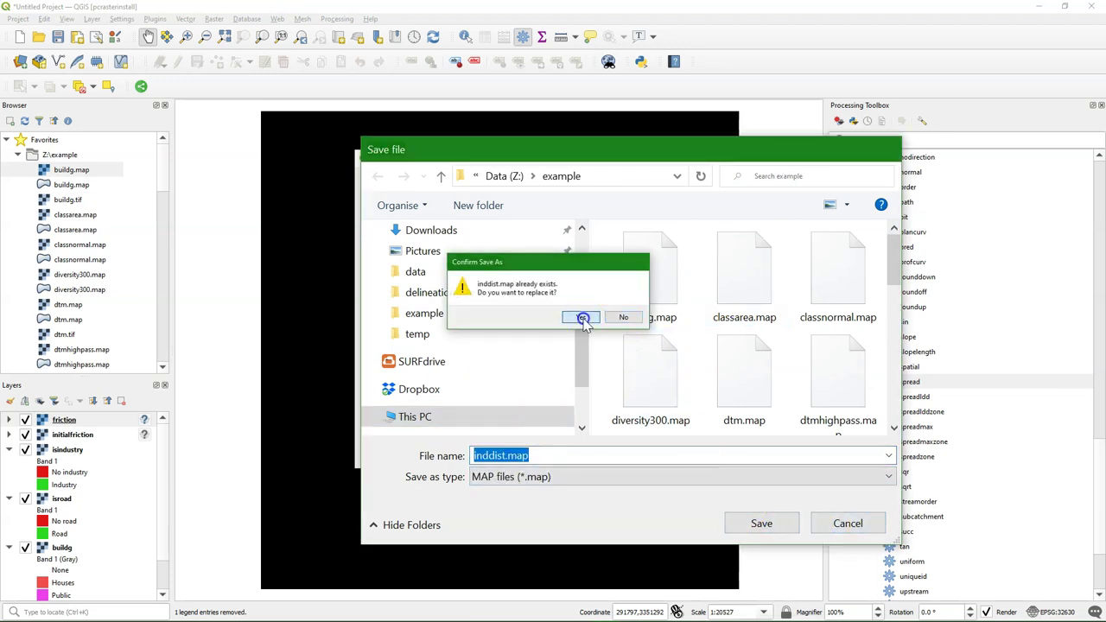
click(585, 318)
click(662, 452)
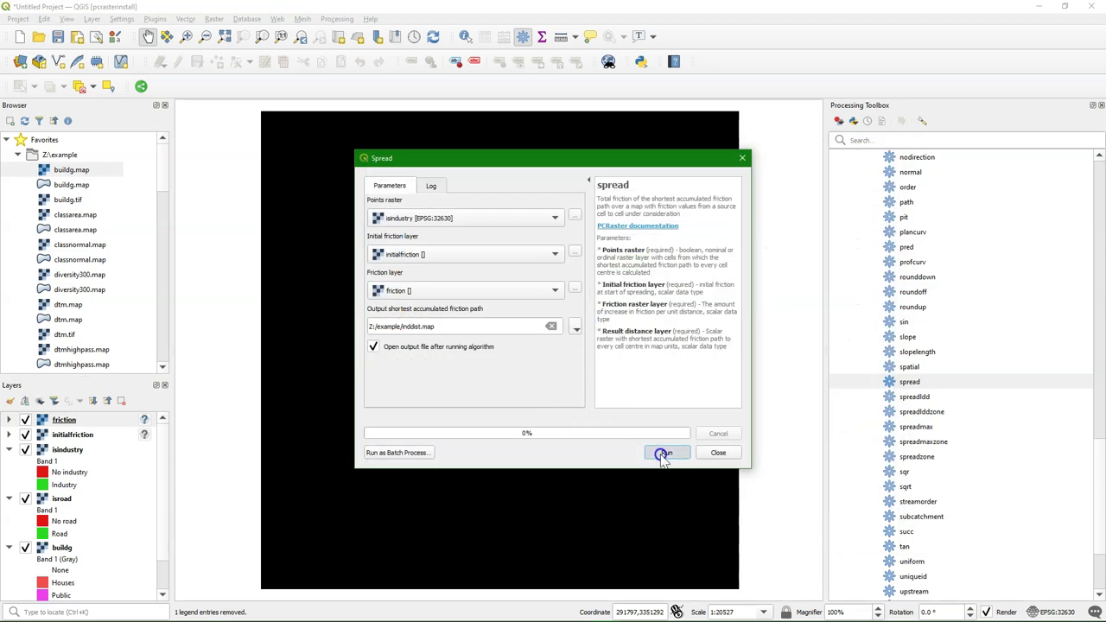
click(726, 452)
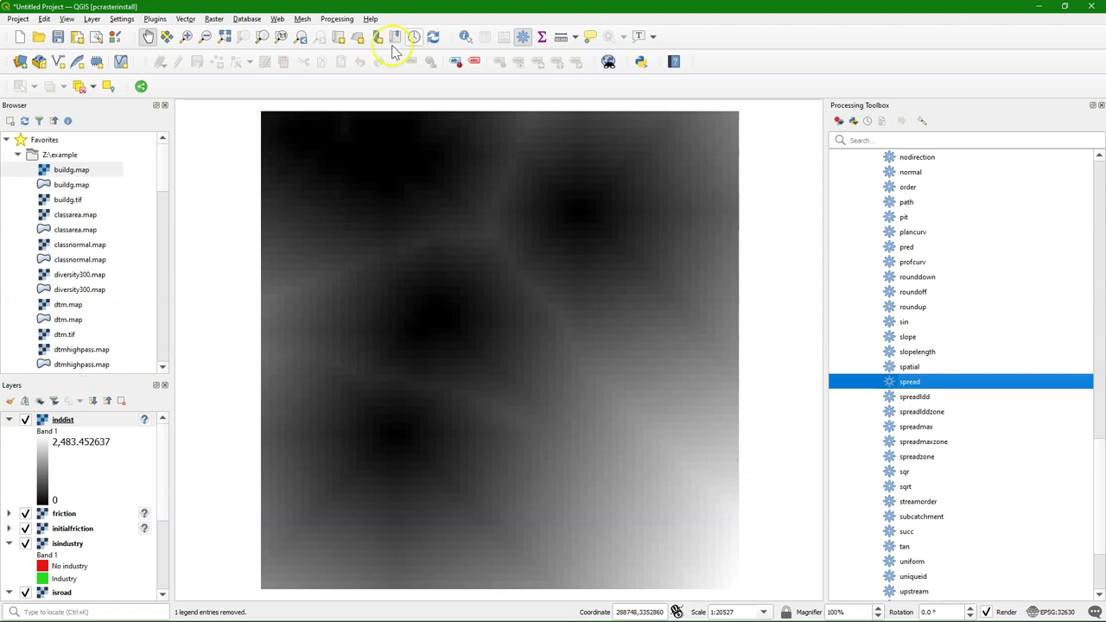
- Identify inddist values at four map cells, then open the Raster Calculator
click(465, 37)
click(572, 326)
click(484, 431)
click(409, 313)
click(570, 268)
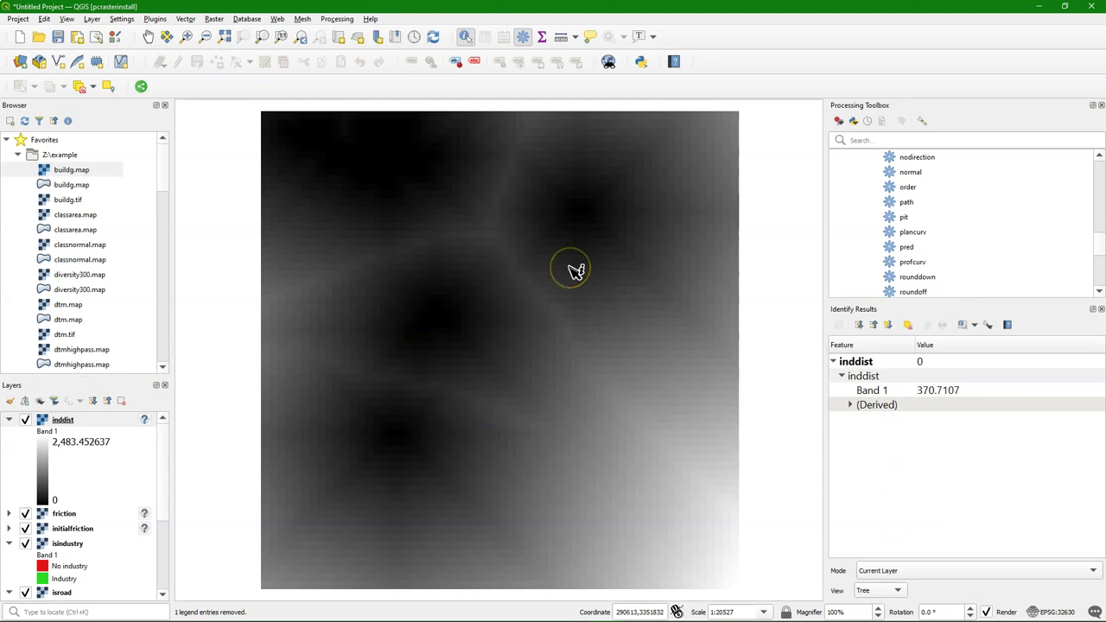
click(1100, 309)
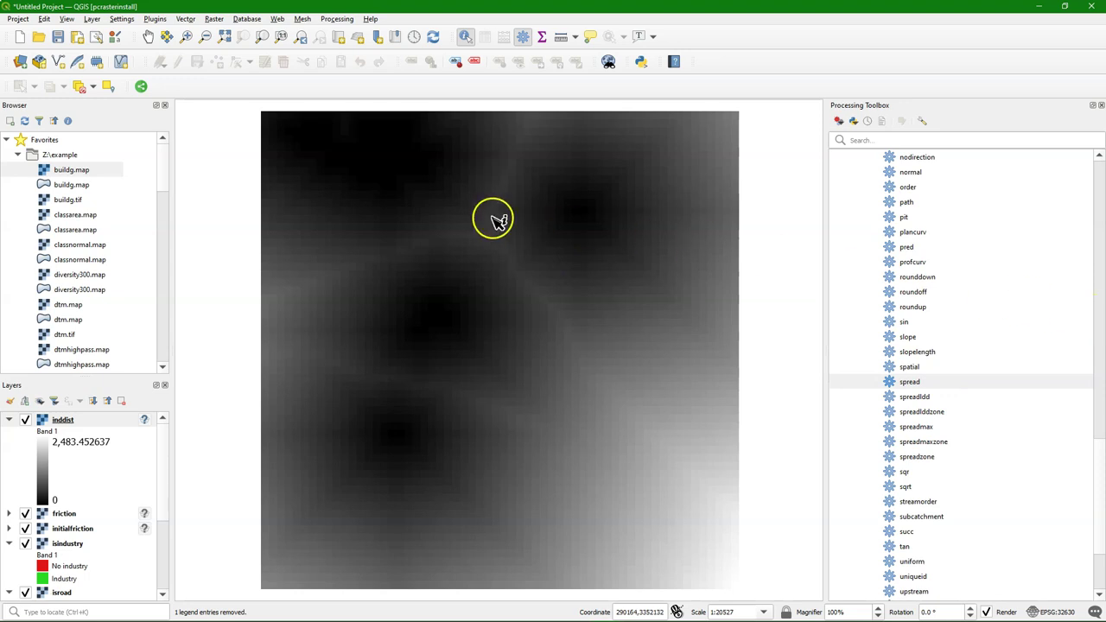
click(214, 19)
click(249, 33)
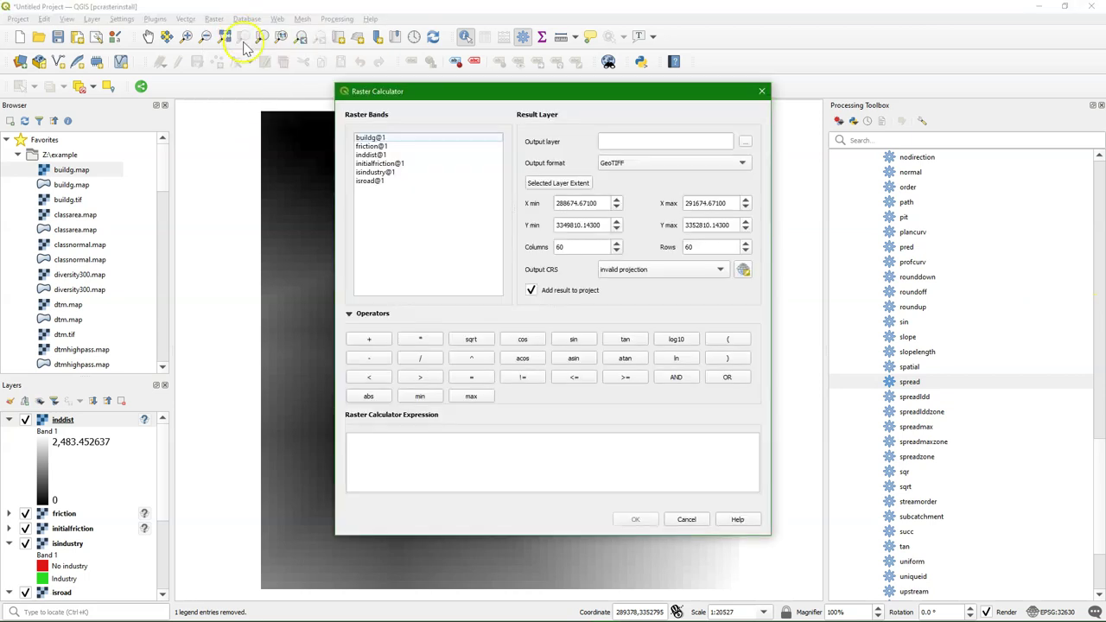
- Build the expression "inddist@1" >= 300
double_click(366, 156)
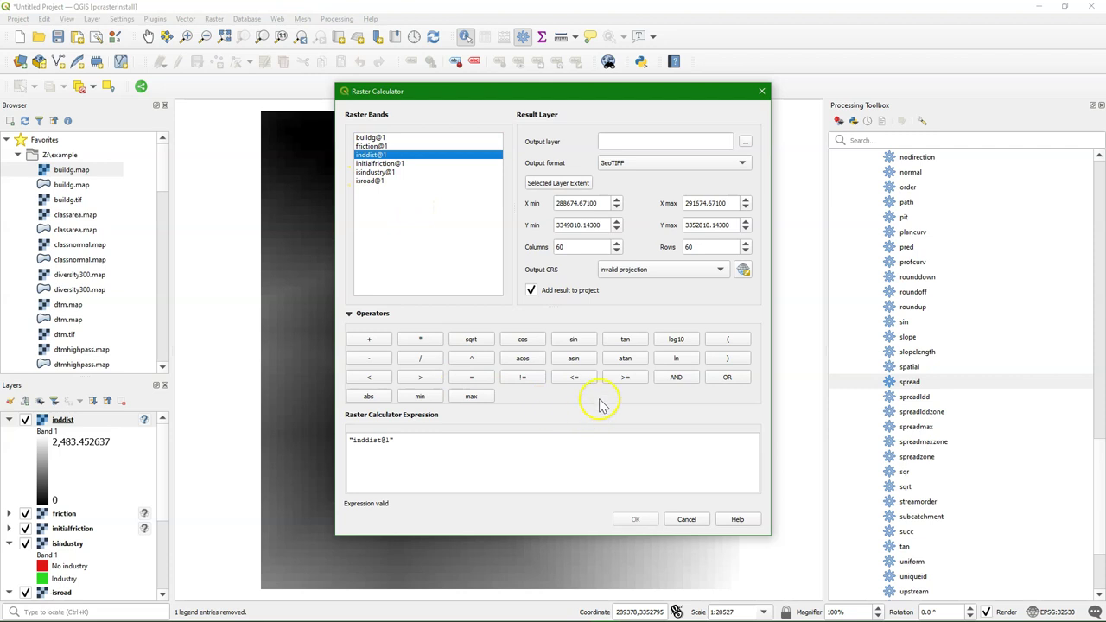
click(624, 376)
text(300)
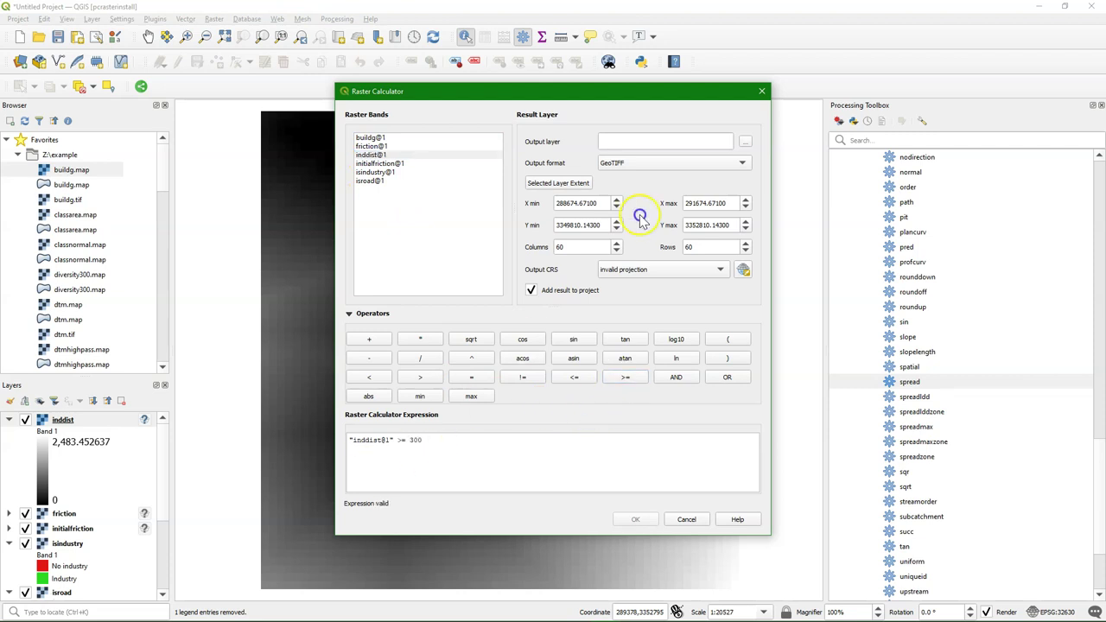
- Output the result to ind300m.tif, replacing the existing file, and run the calculation
click(746, 142)
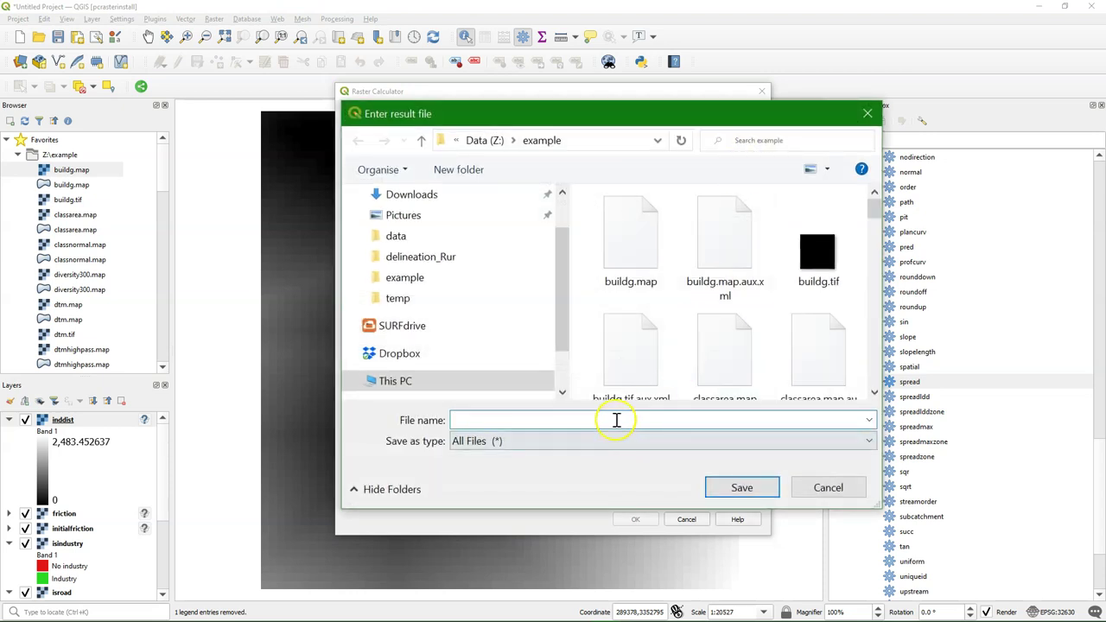
text(ind)
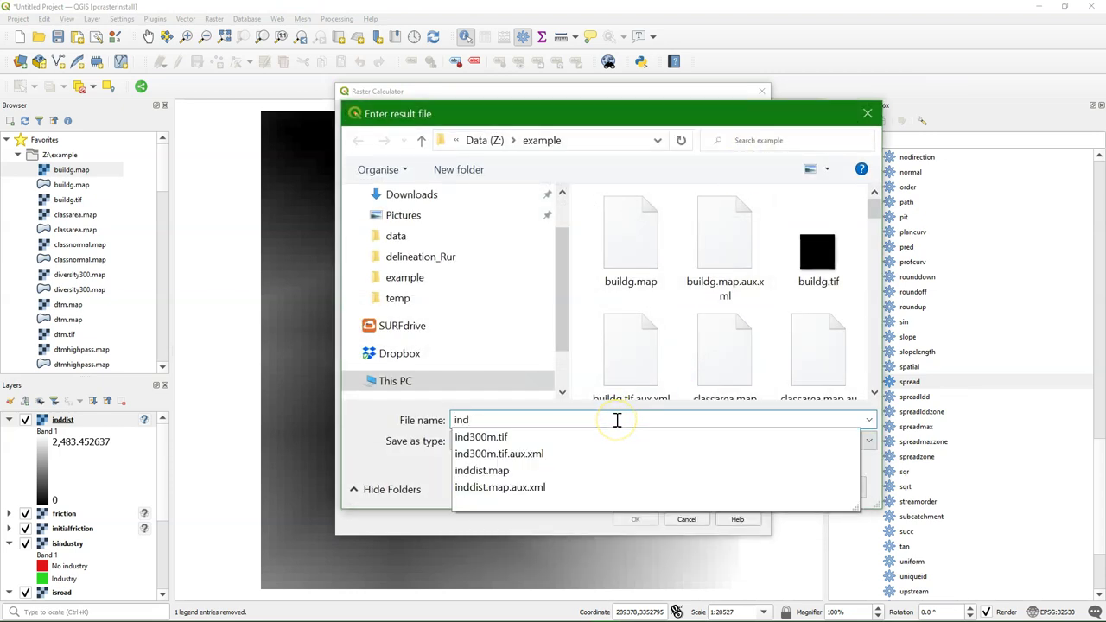
click(545, 436)
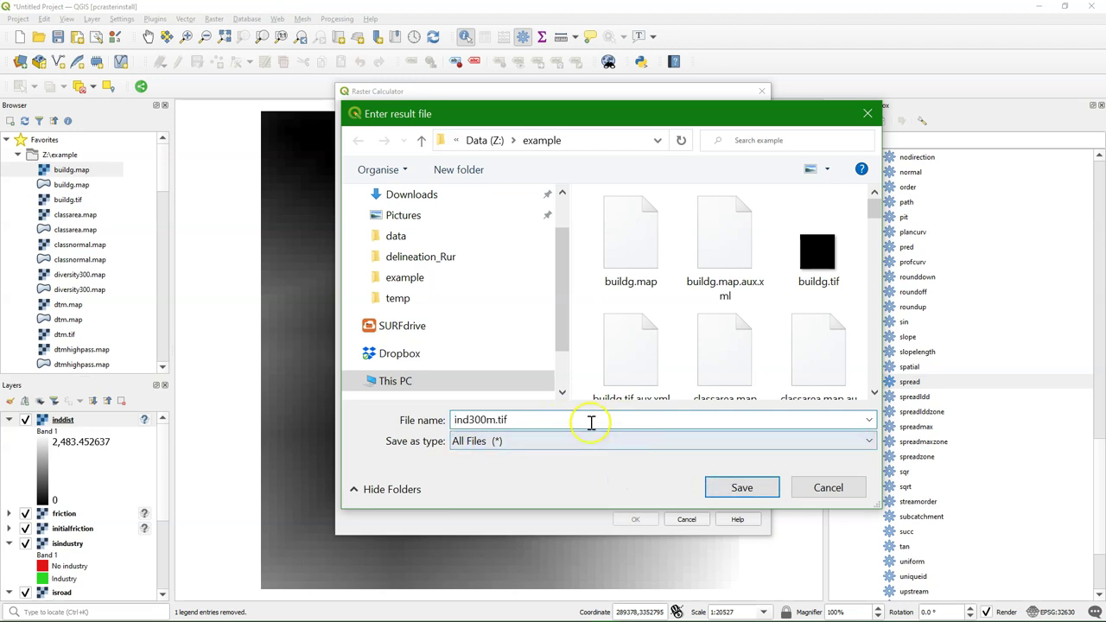
click(752, 491)
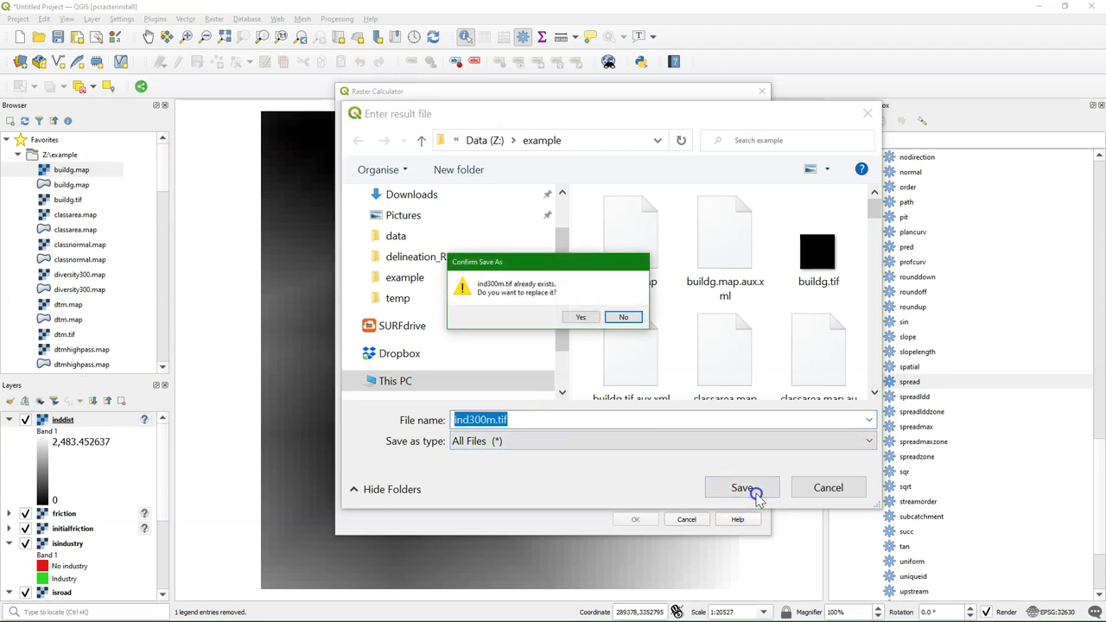
click(580, 317)
click(638, 521)
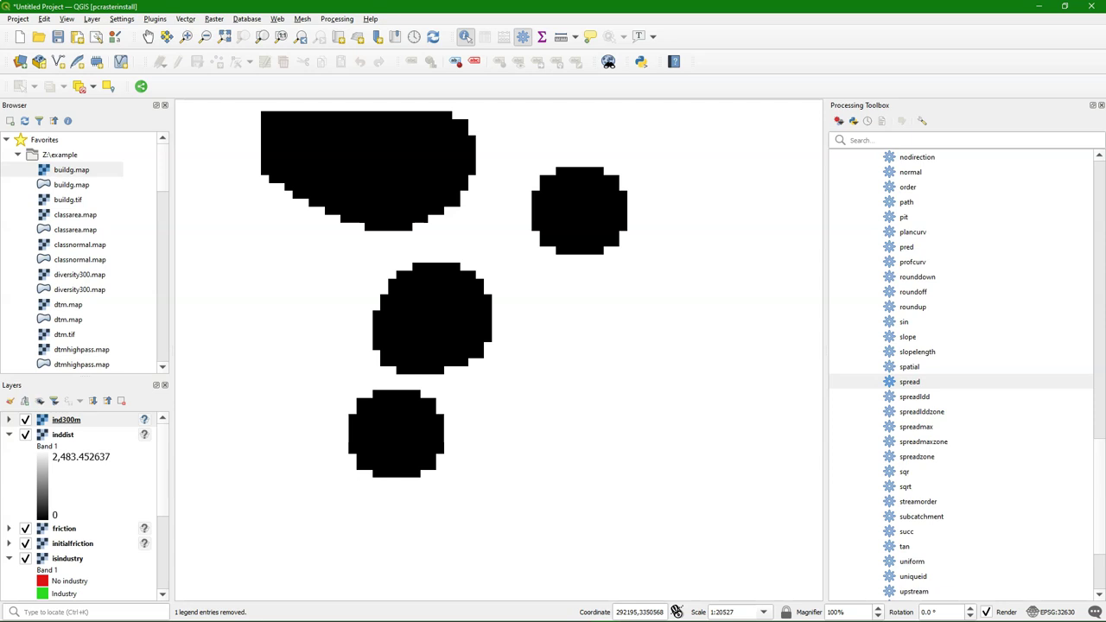
- In spreadmax, set isroad as points, initialfriction as initial friction, friction as friction
double_click(917, 426)
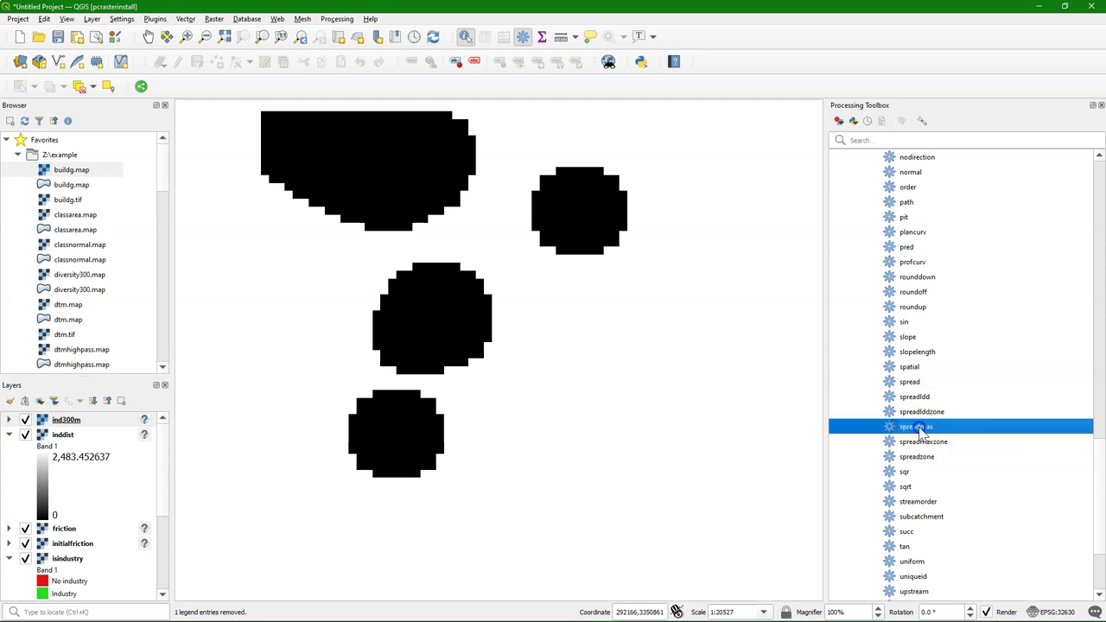
click(401, 221)
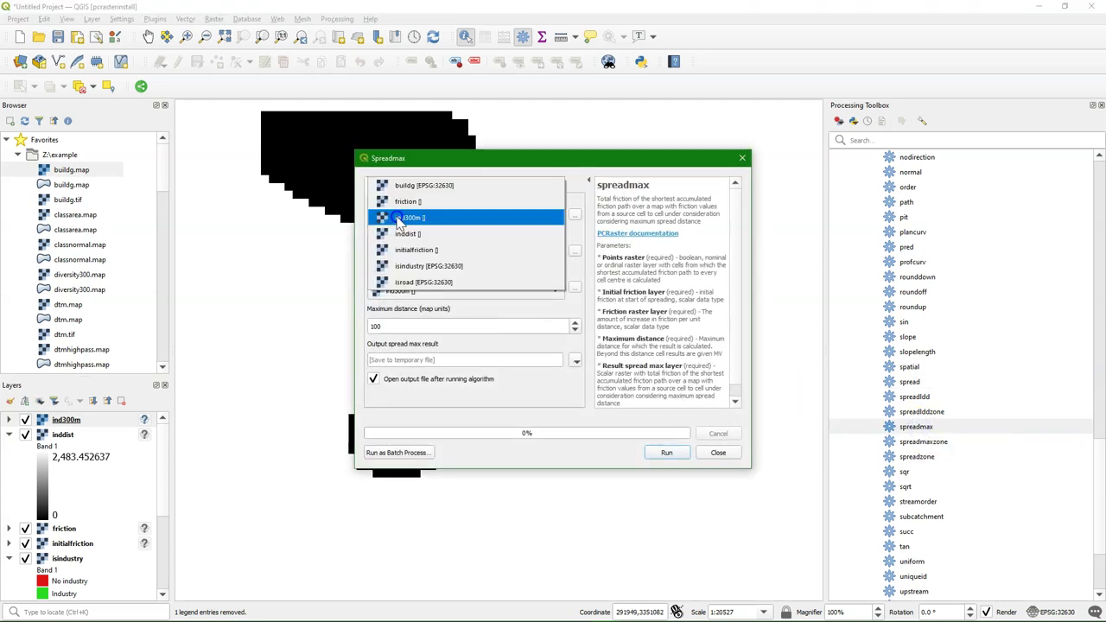
click(400, 218)
click(400, 220)
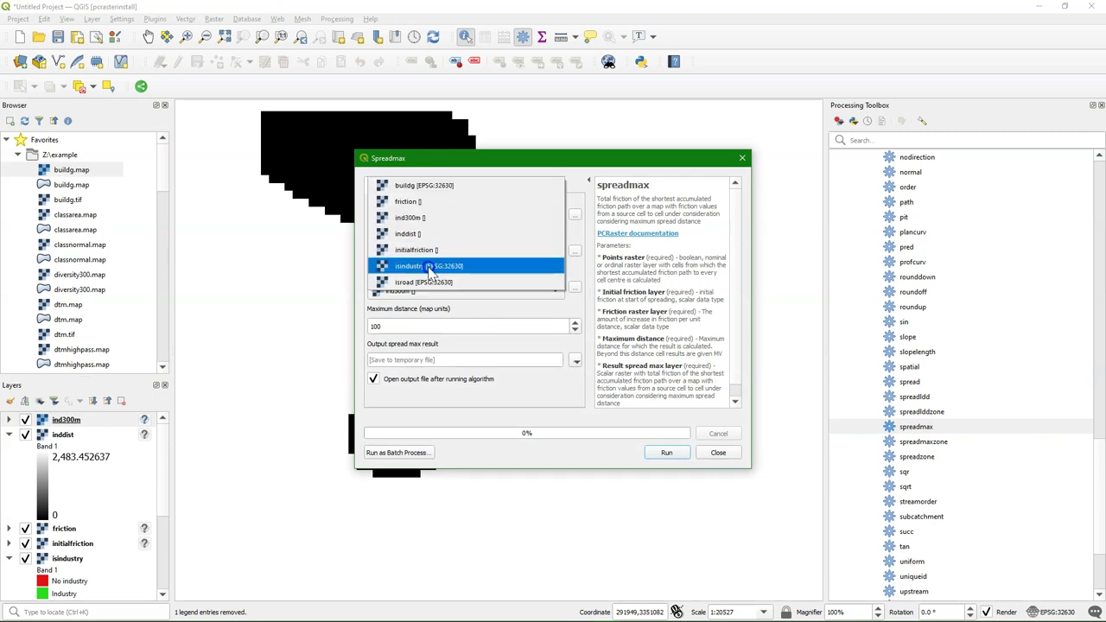
click(423, 284)
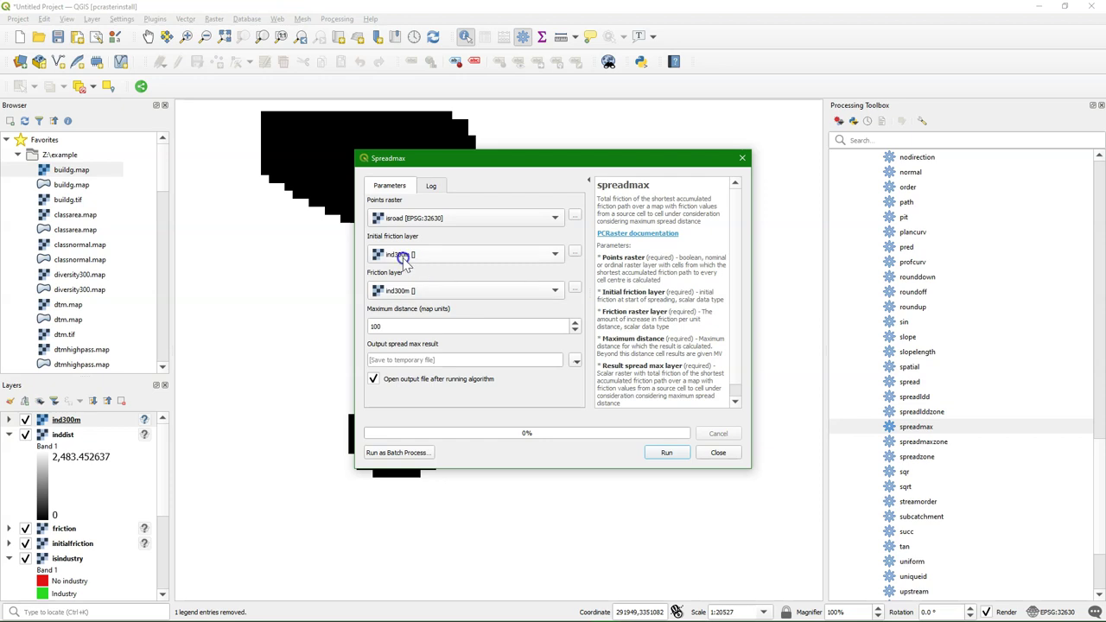
click(402, 254)
click(418, 286)
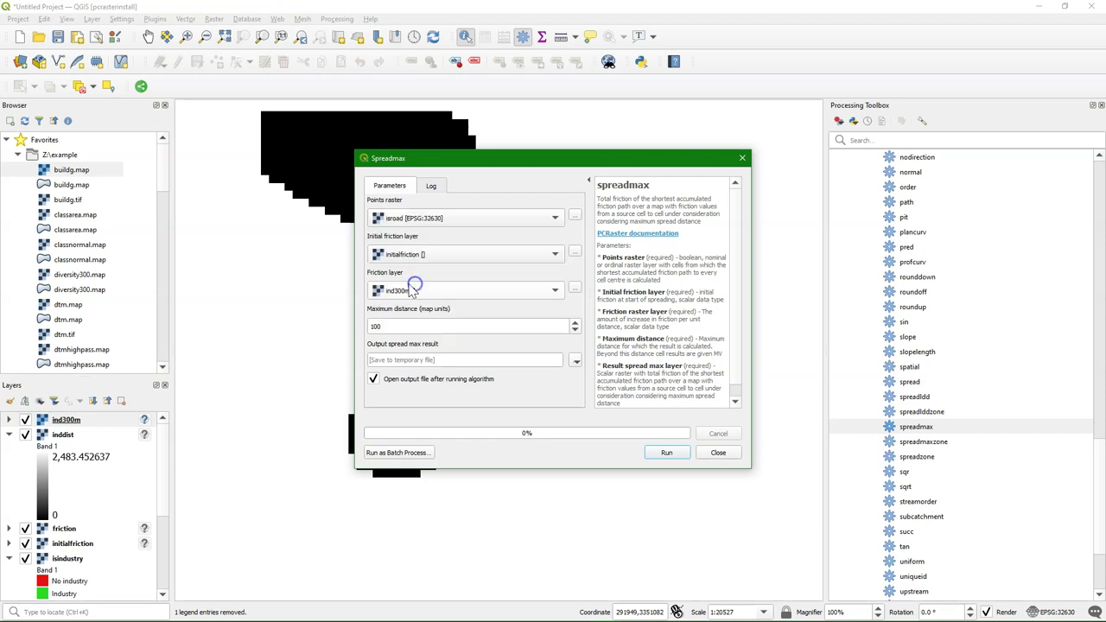
click(415, 287)
click(403, 274)
- Set maximum distance 150, save as spreadmax.map, and run spreadmax
click(381, 326)
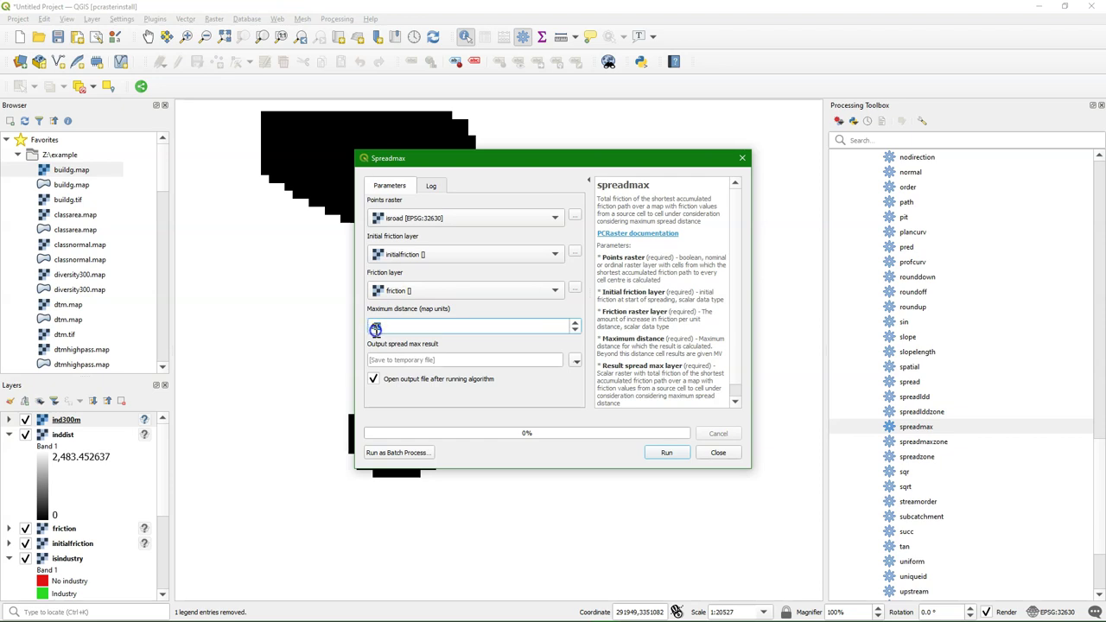
text(150)
click(578, 362)
click(592, 386)
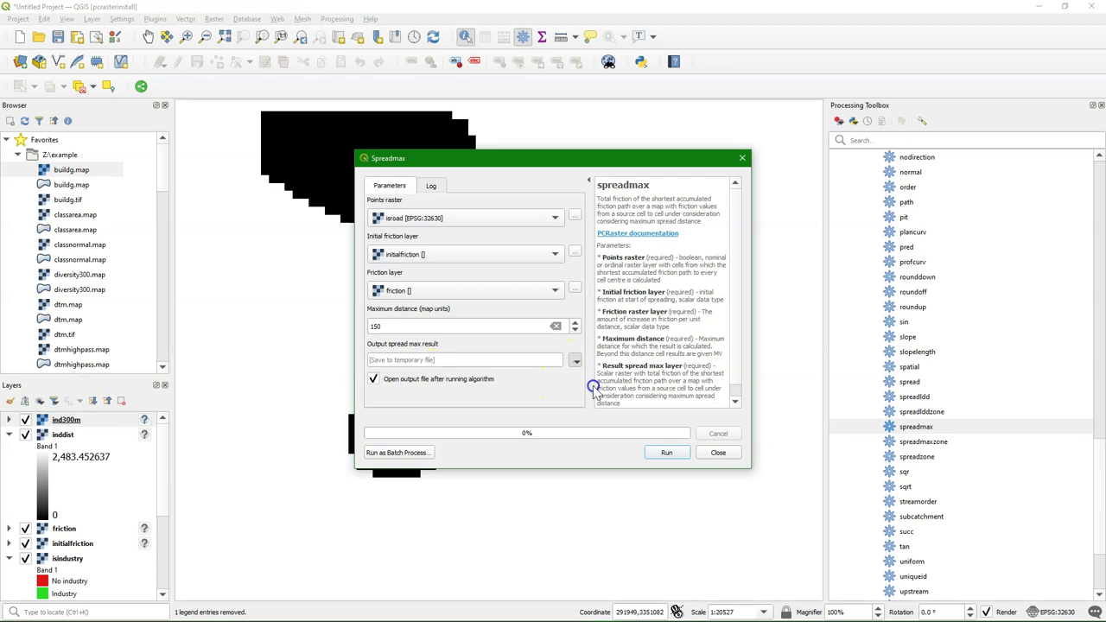
text(spre)
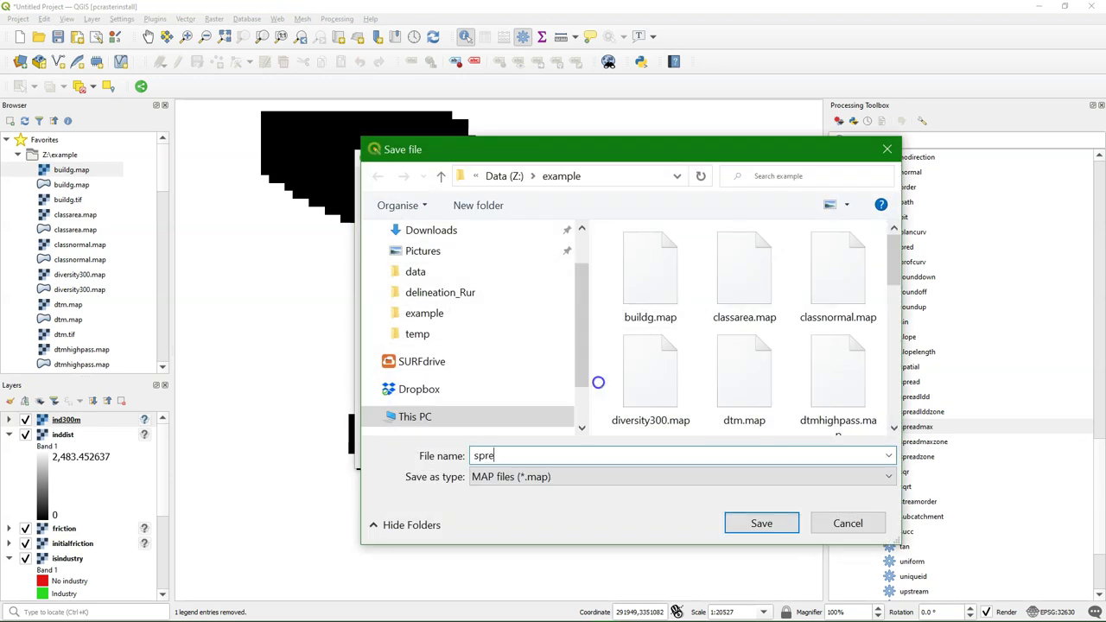
text(admax)
click(763, 524)
click(679, 460)
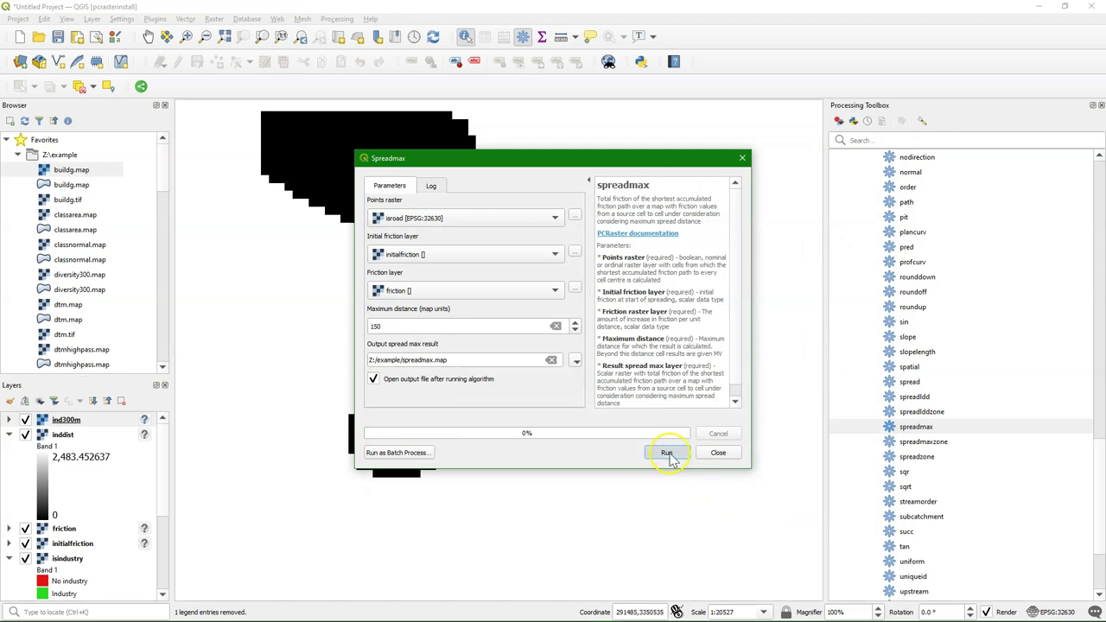
click(718, 454)
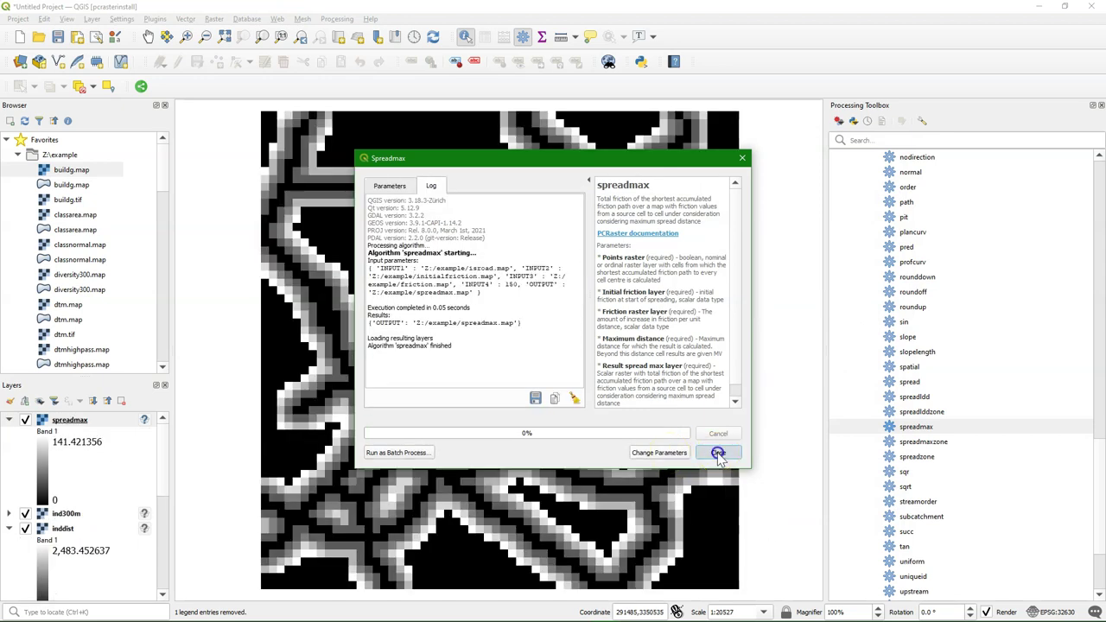
- Check spreadmax cell values at three map spots
click(67, 421)
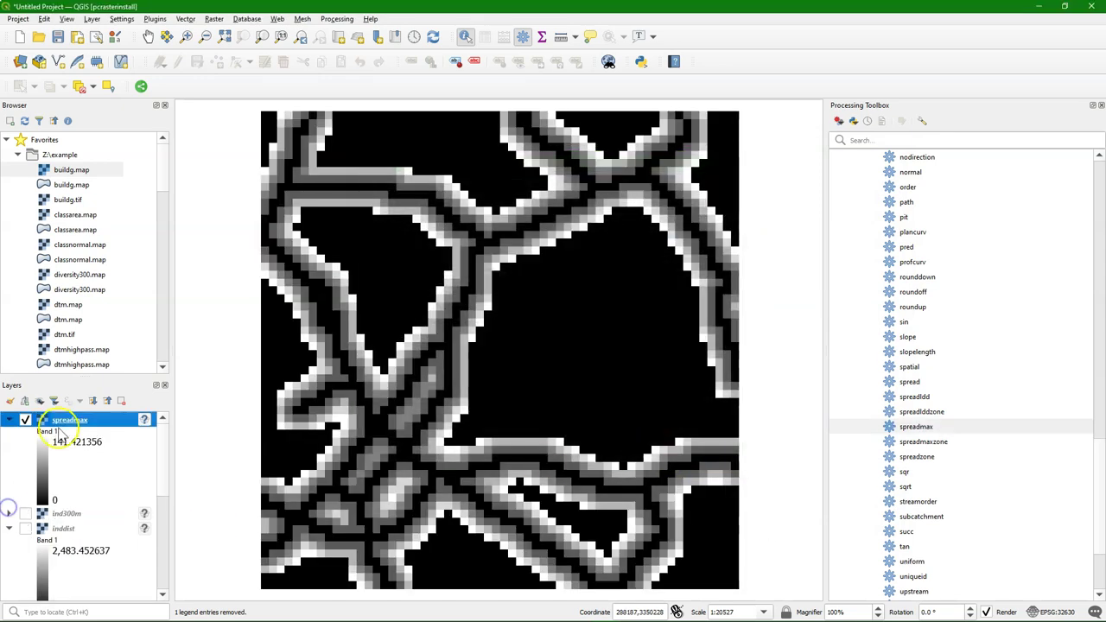
click(400, 292)
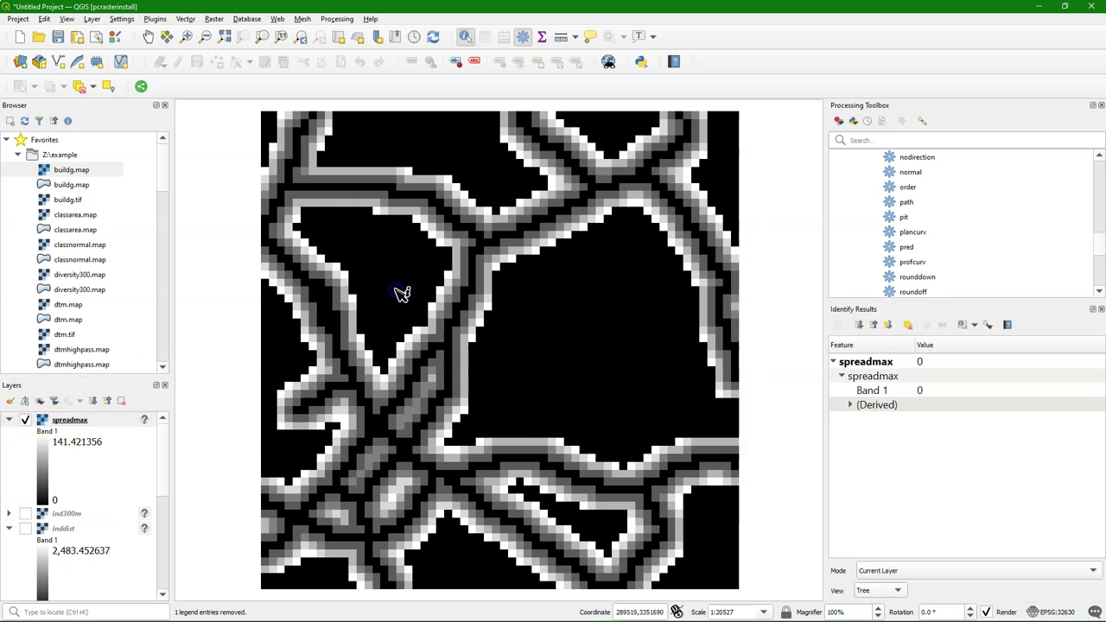
click(401, 294)
click(441, 292)
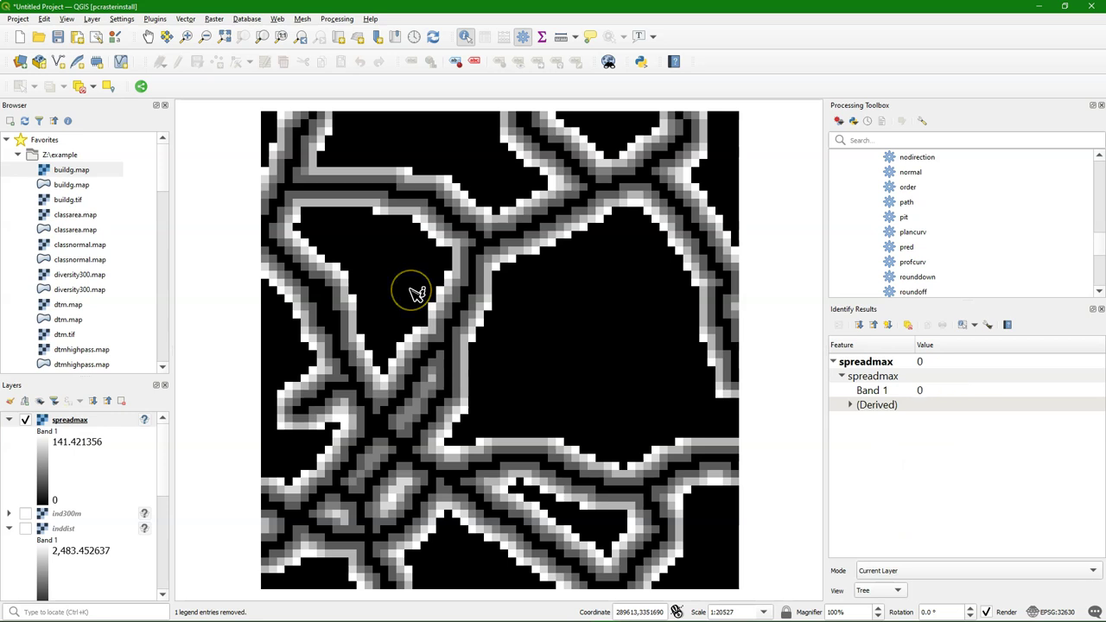
click(1100, 309)
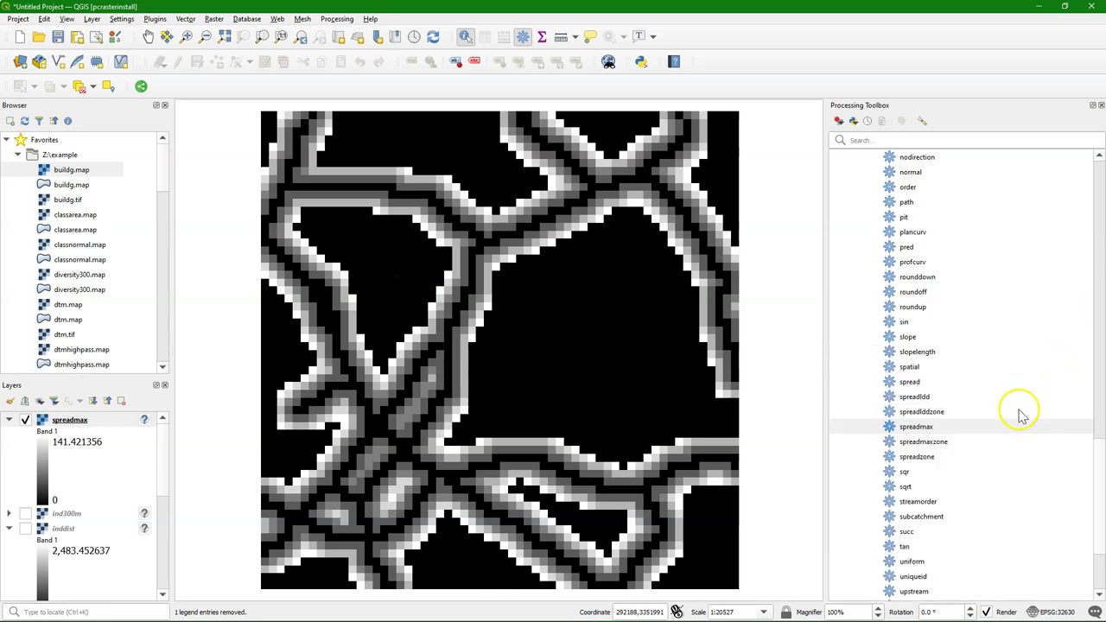
click(946, 444)
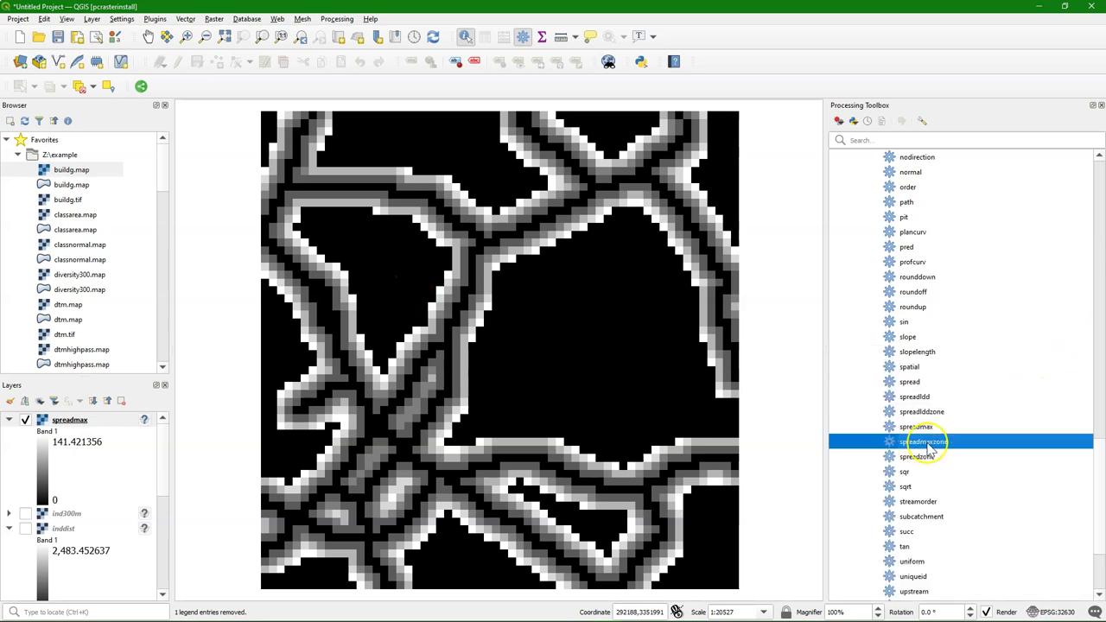
- Run spreadmaxzone from isroad with initialfriction, saving the result as roads150m.map
double_click(929, 447)
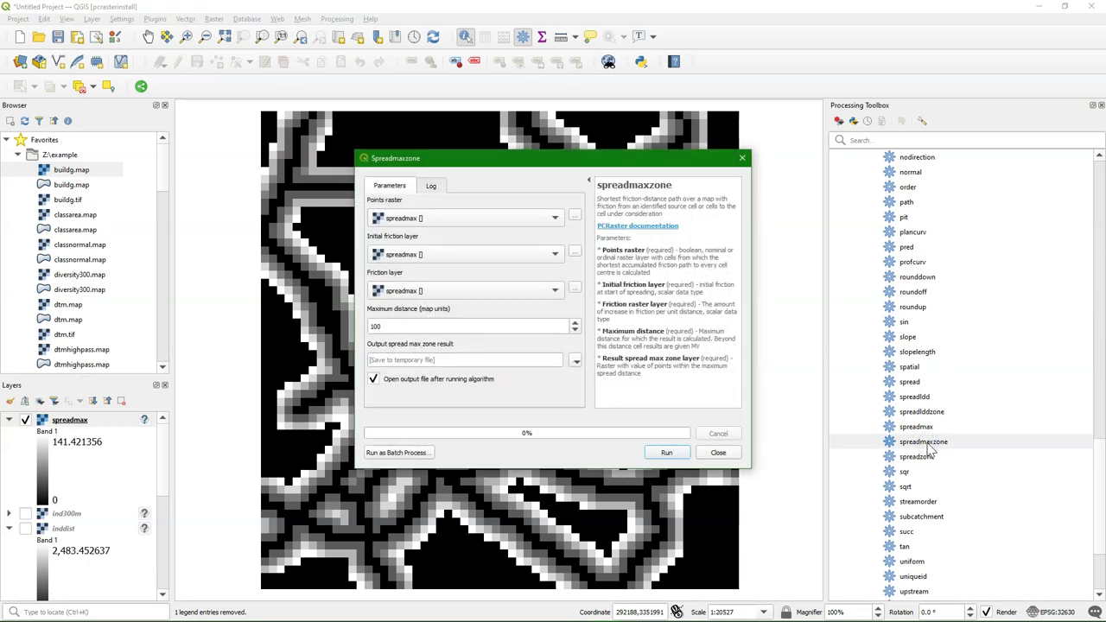
click(420, 217)
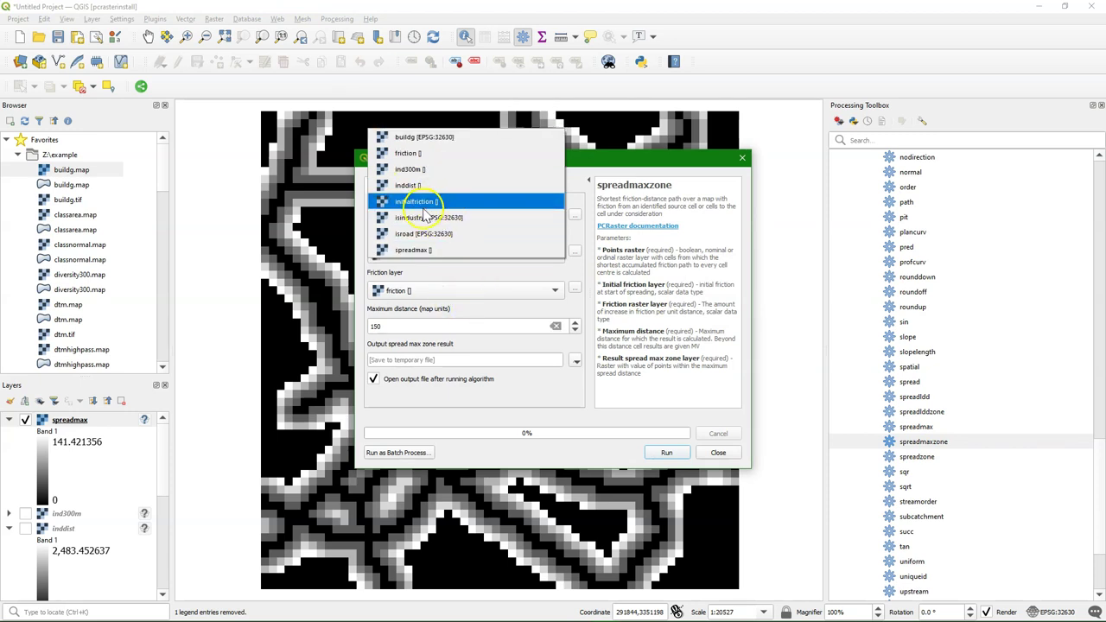
click(421, 204)
click(579, 363)
click(597, 388)
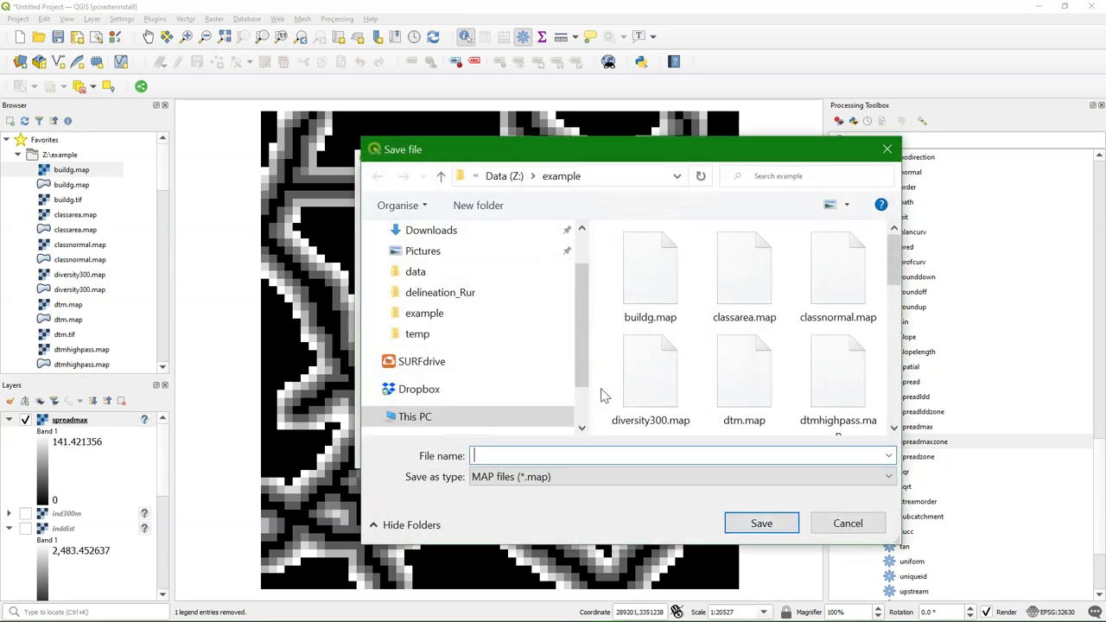
text(roads150m)
click(760, 523)
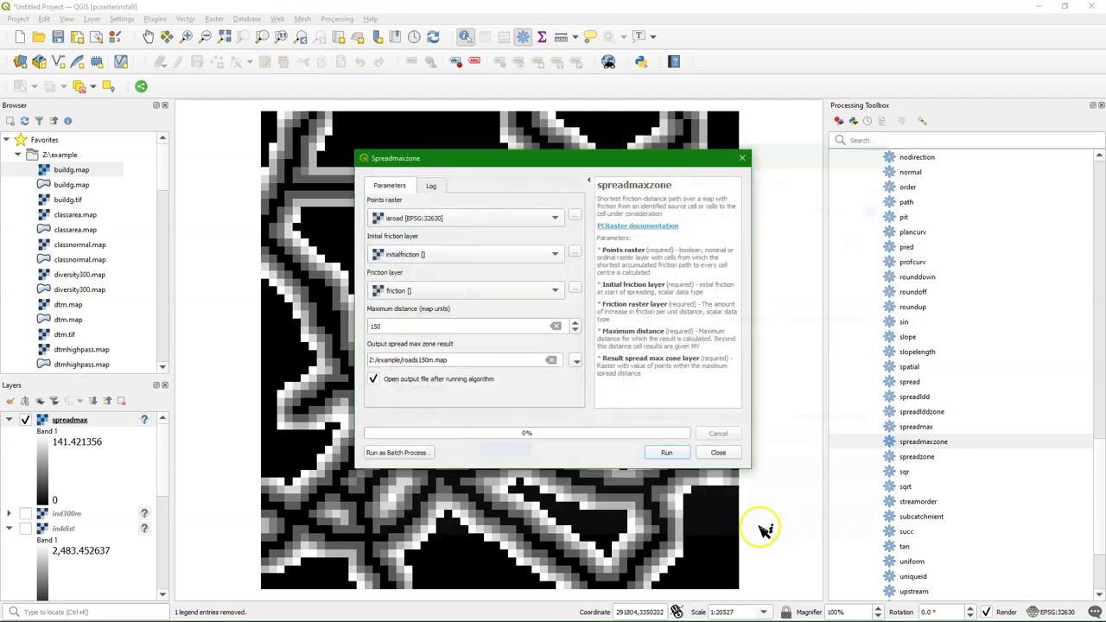
click(666, 452)
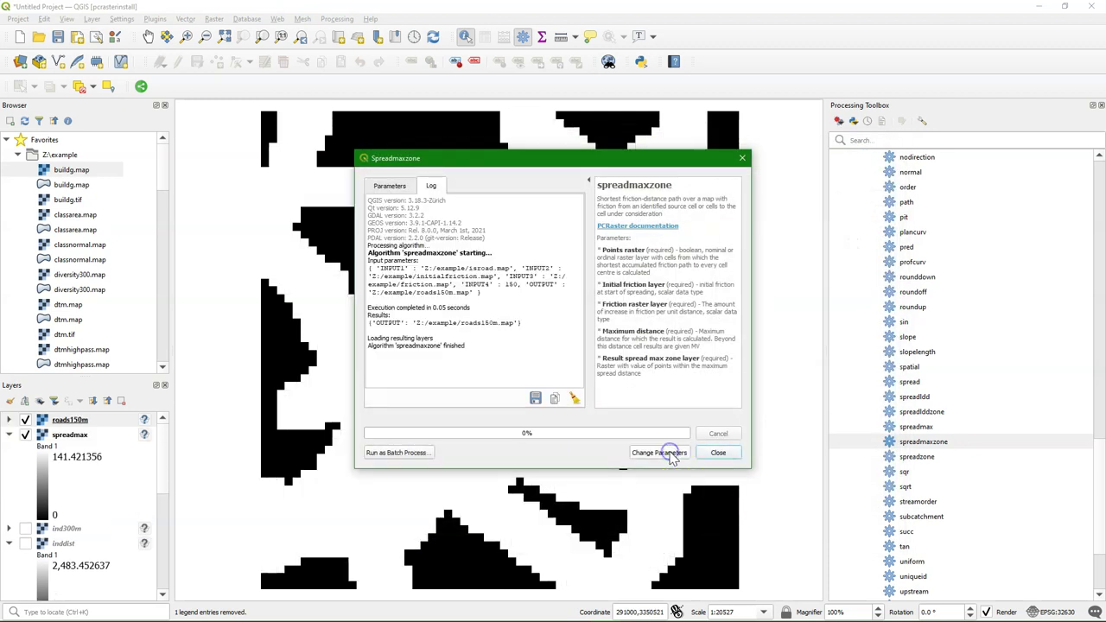
click(717, 454)
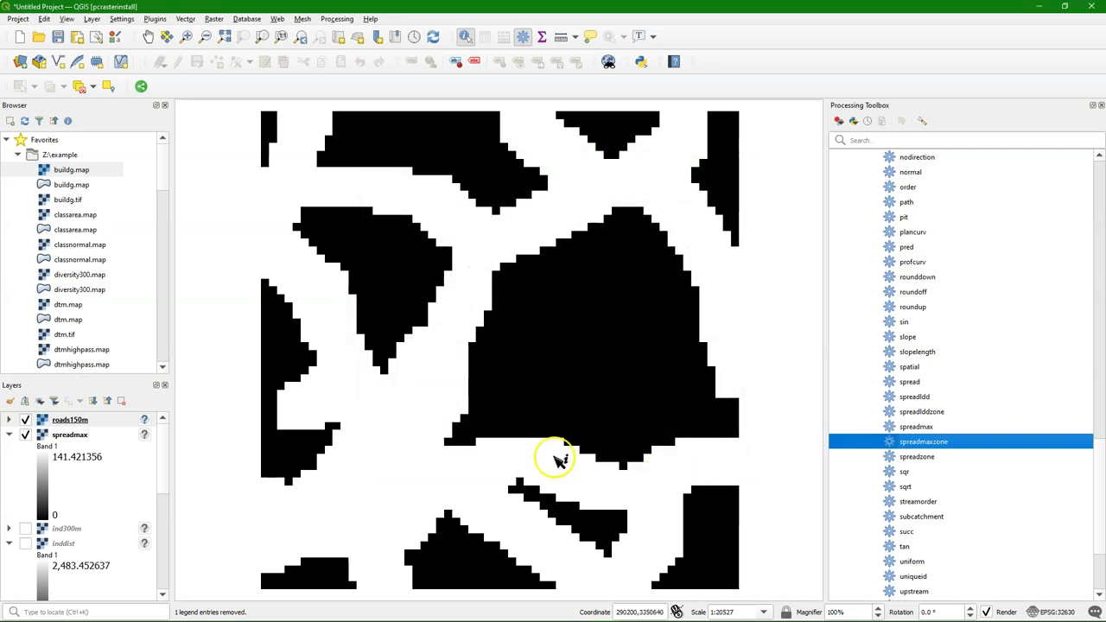
- Render roads150m as Paletted/Unique values classified into 0 and 1
click(9, 401)
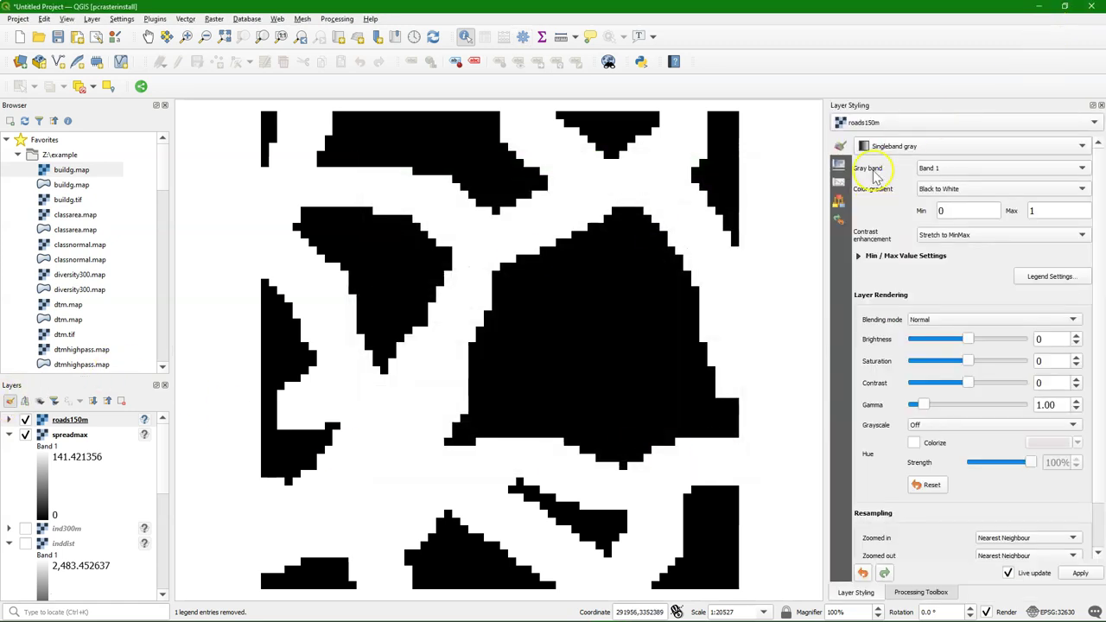
click(896, 147)
click(898, 130)
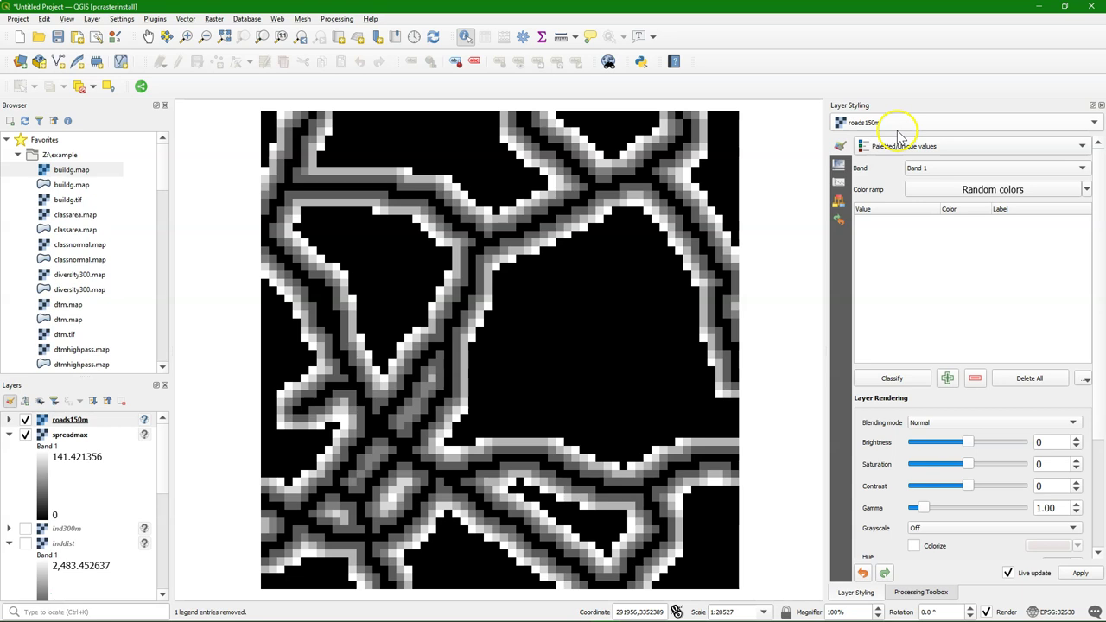
click(891, 378)
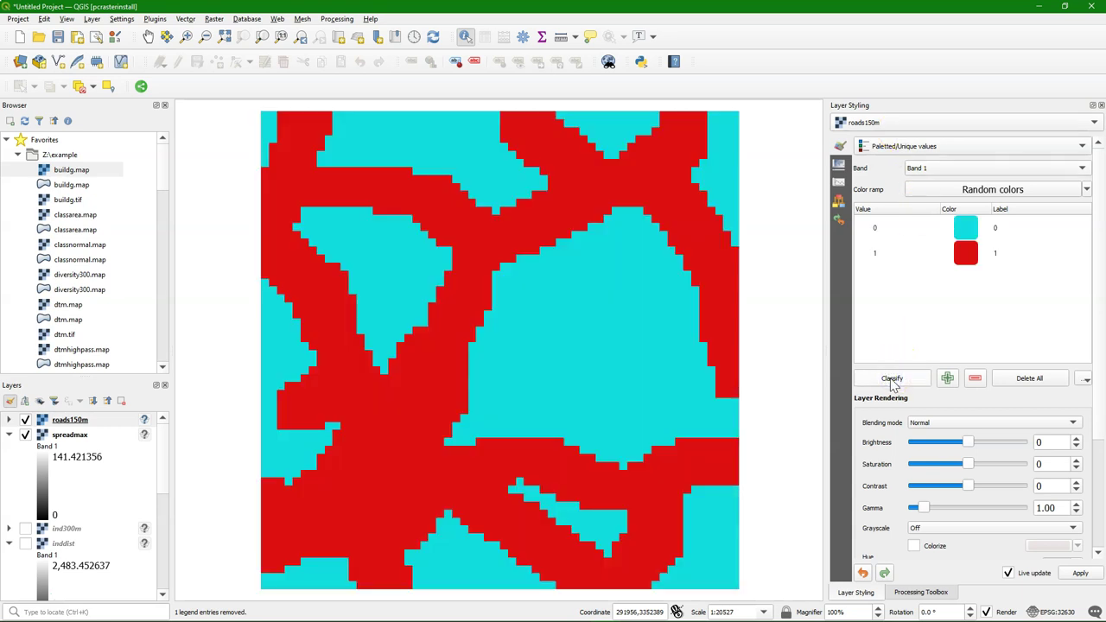
- Colour value 0 red and value 1 green
double_click(965, 228)
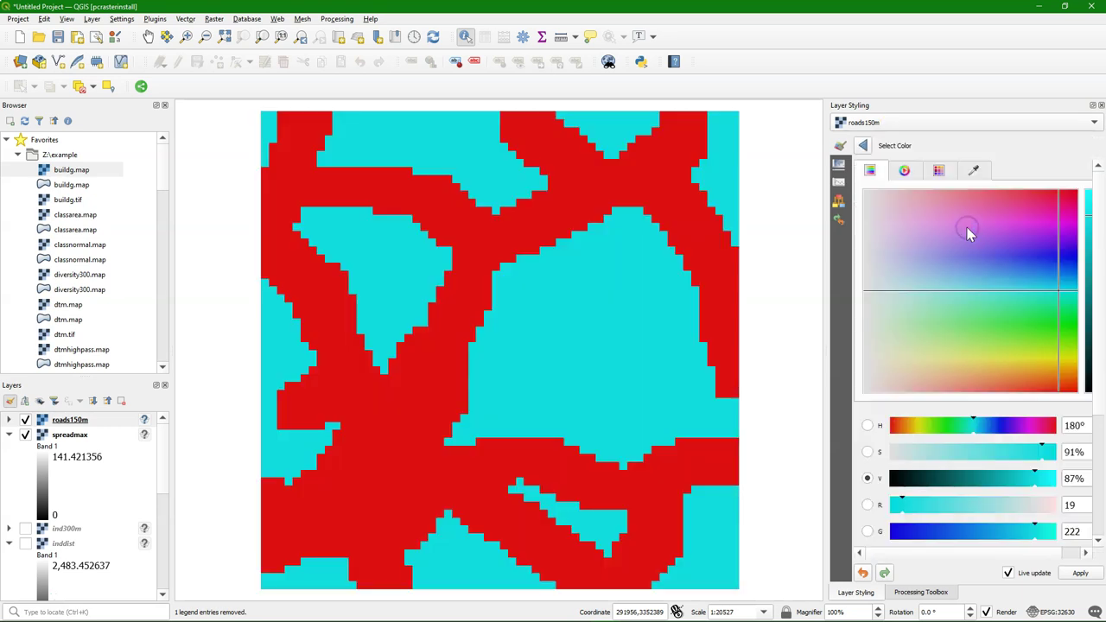
click(894, 425)
click(863, 146)
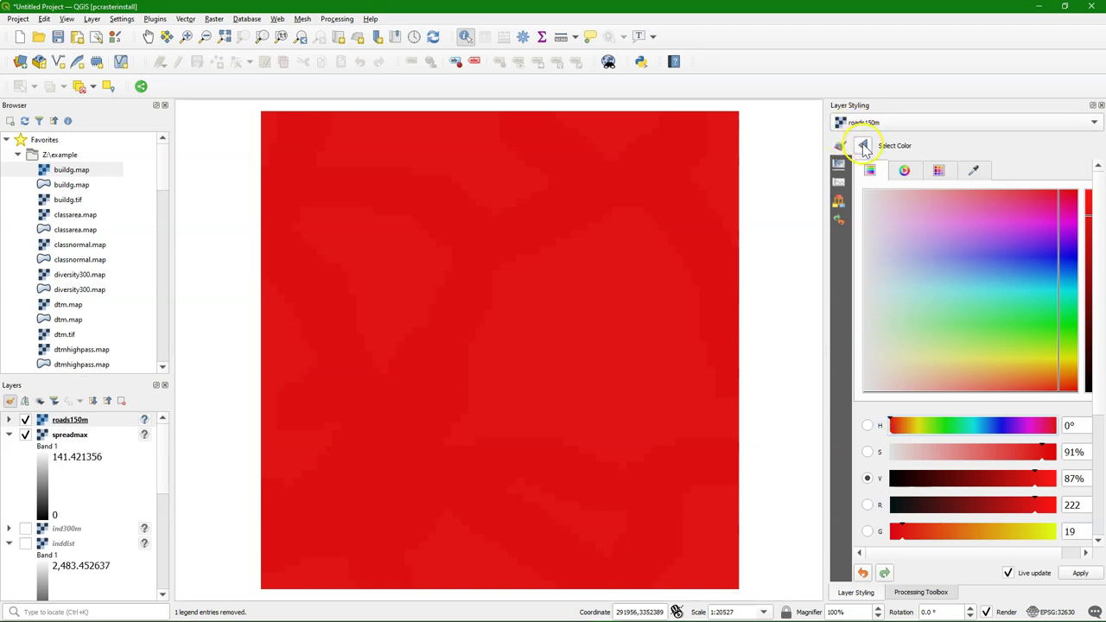
double_click(976, 254)
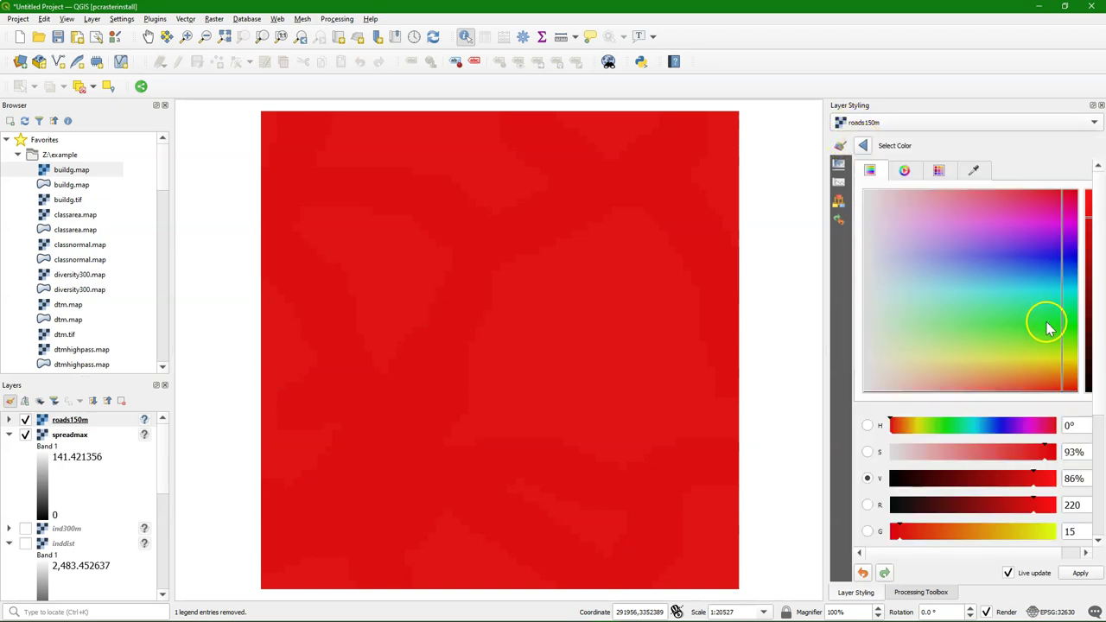
click(1047, 326)
click(862, 146)
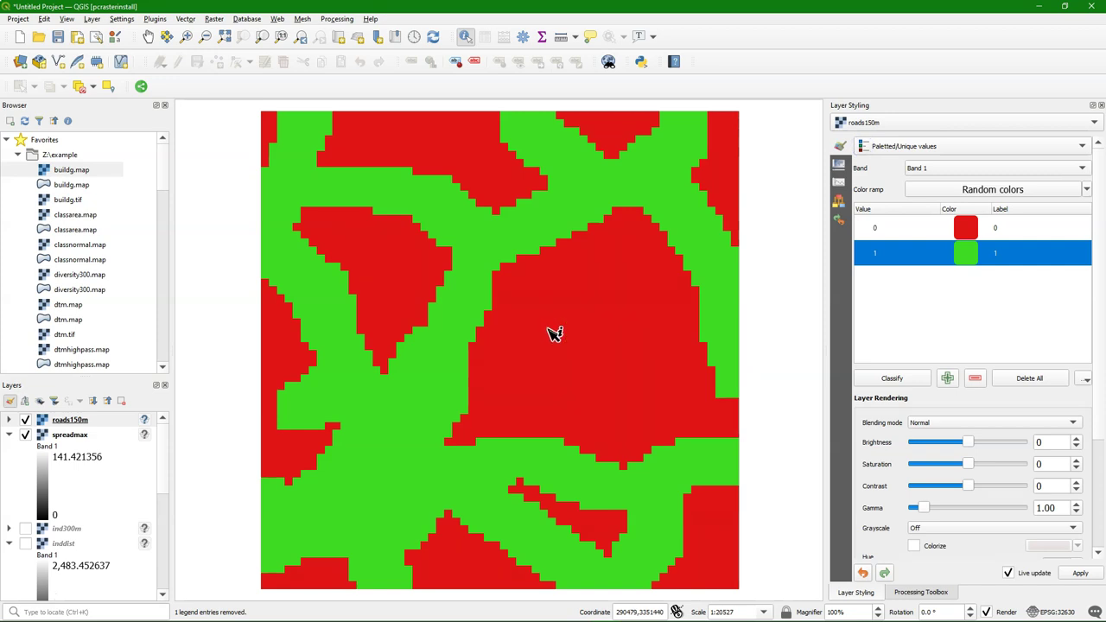
- Move the buildg layer to the top of the Layers list and make it visible
click(1101, 104)
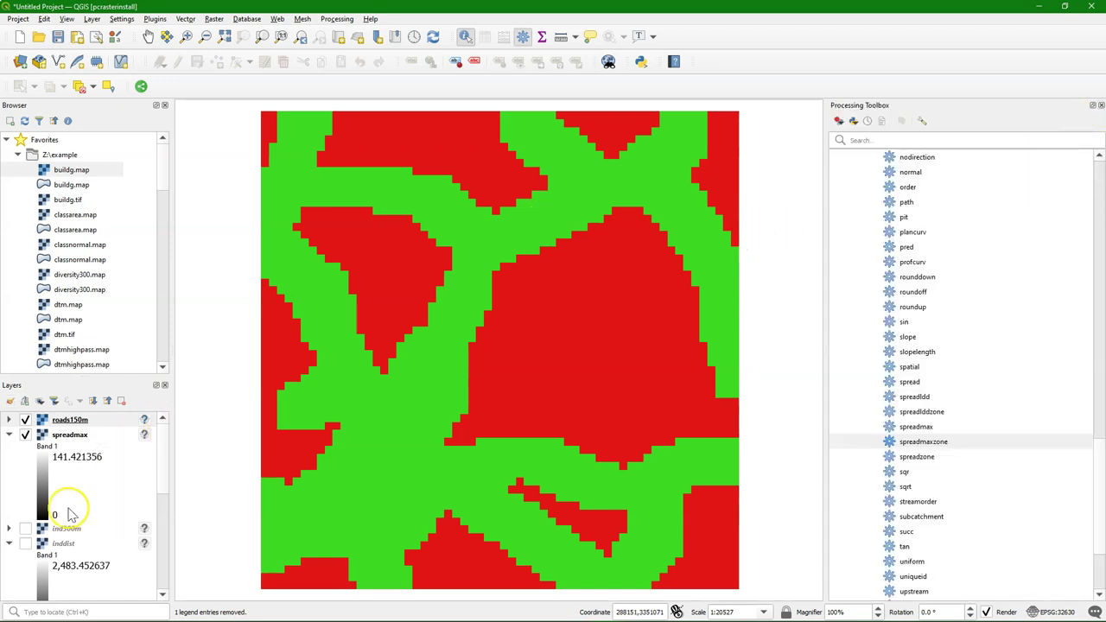
scroll(45, 485, down, 2)
scroll(45, 486, down, 1)
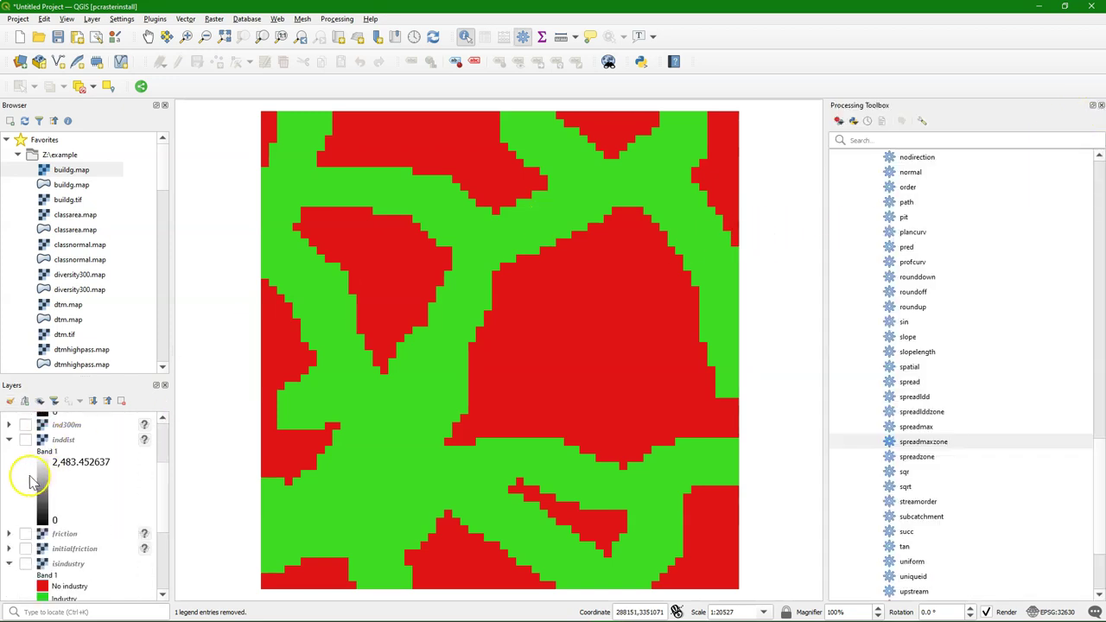
scroll(20, 522, down, 2)
scroll(52, 534, down, 1)
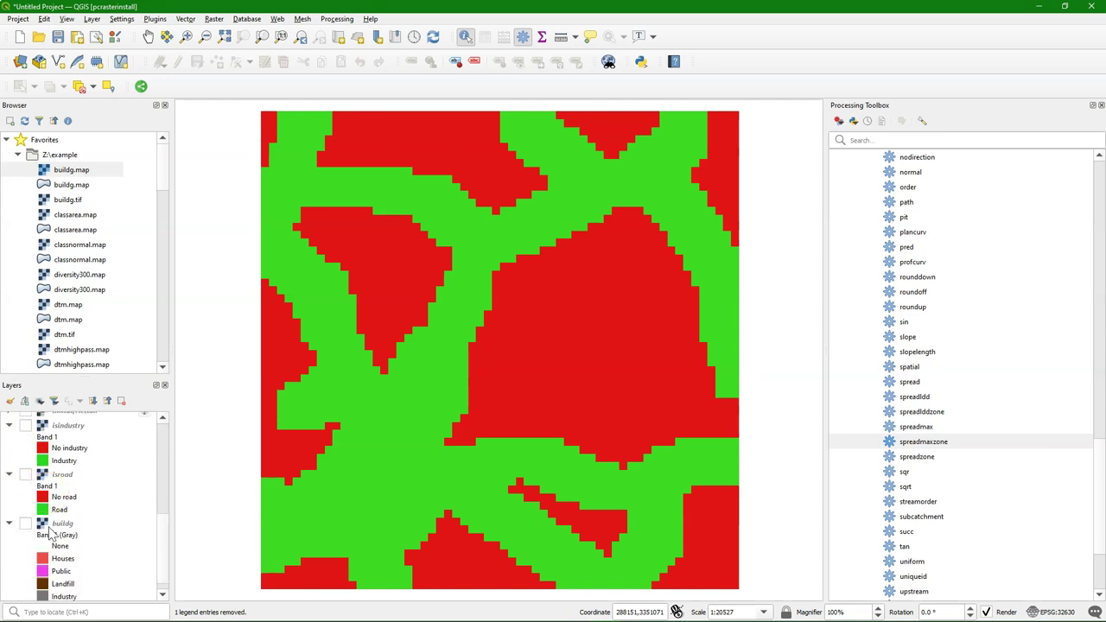
click(58, 509)
right_click(58, 510)
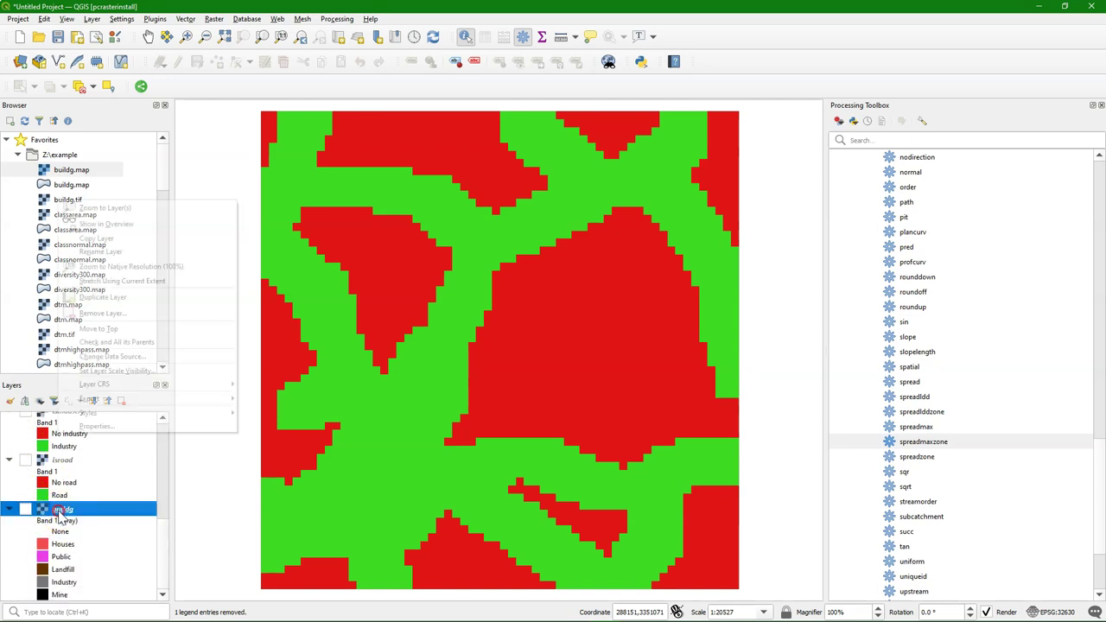
click(107, 329)
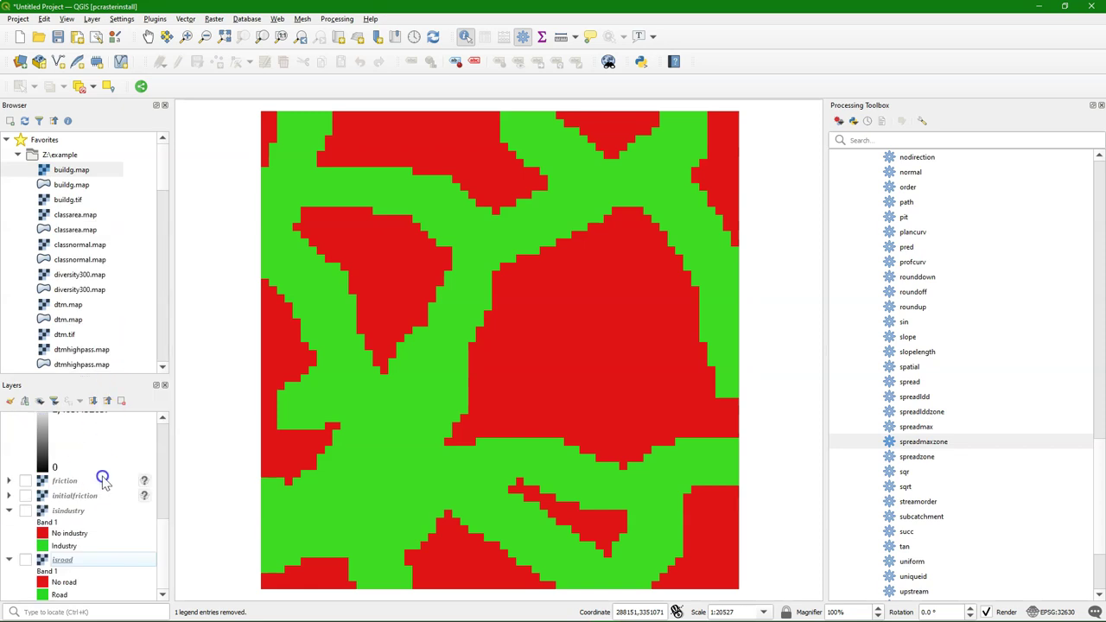
drag(165, 523, 163, 429)
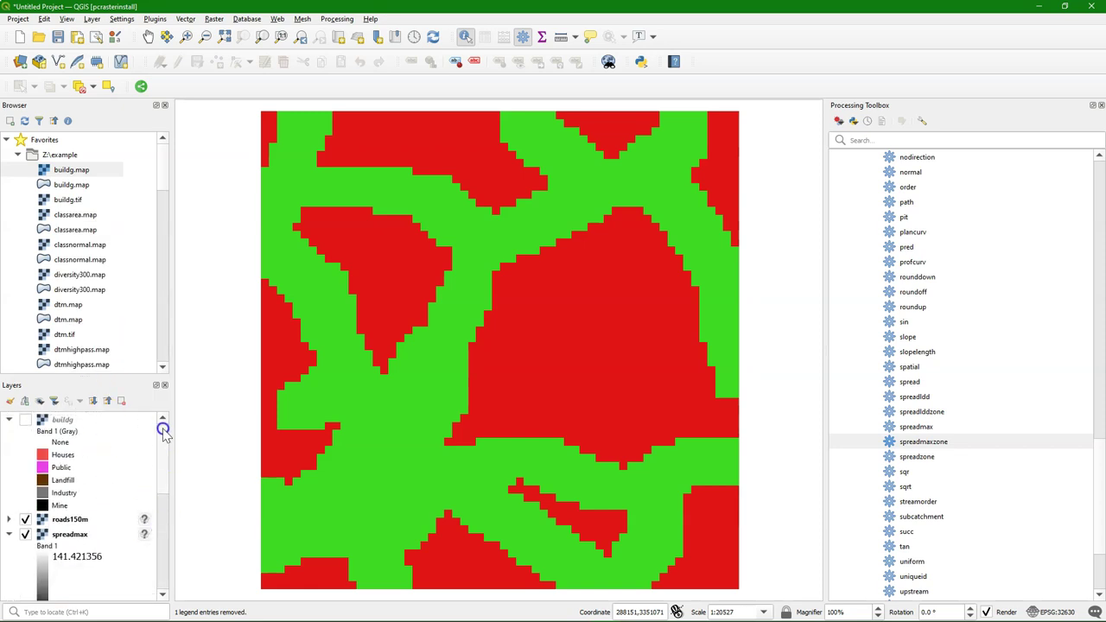
click(23, 421)
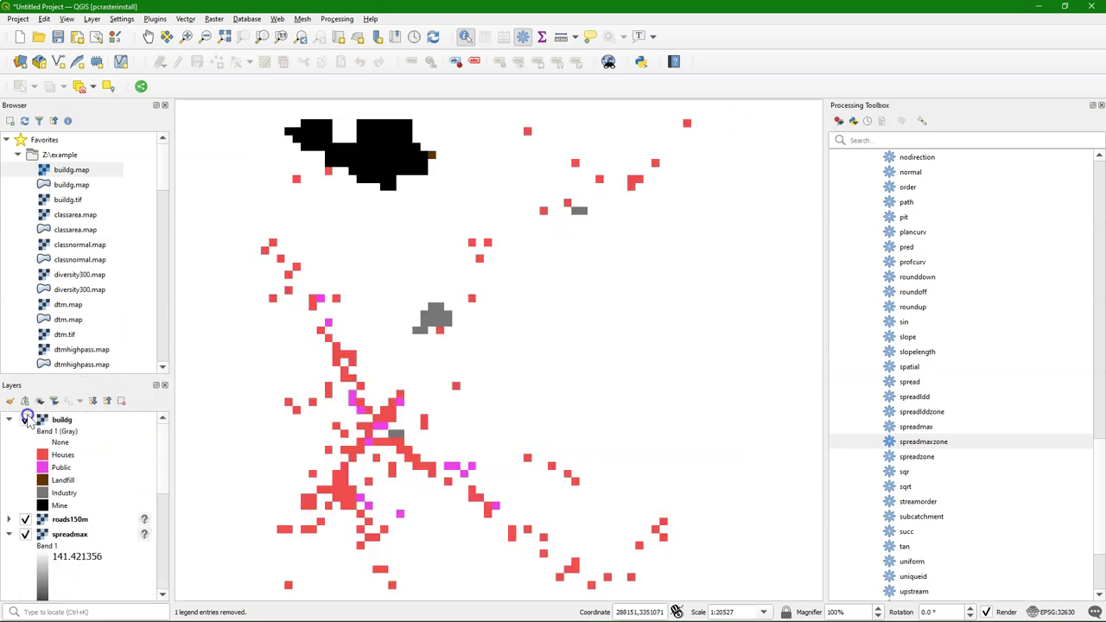
- Save the Notepad reclass table as reclasshouses.txt and close it
key(alt+Tab)
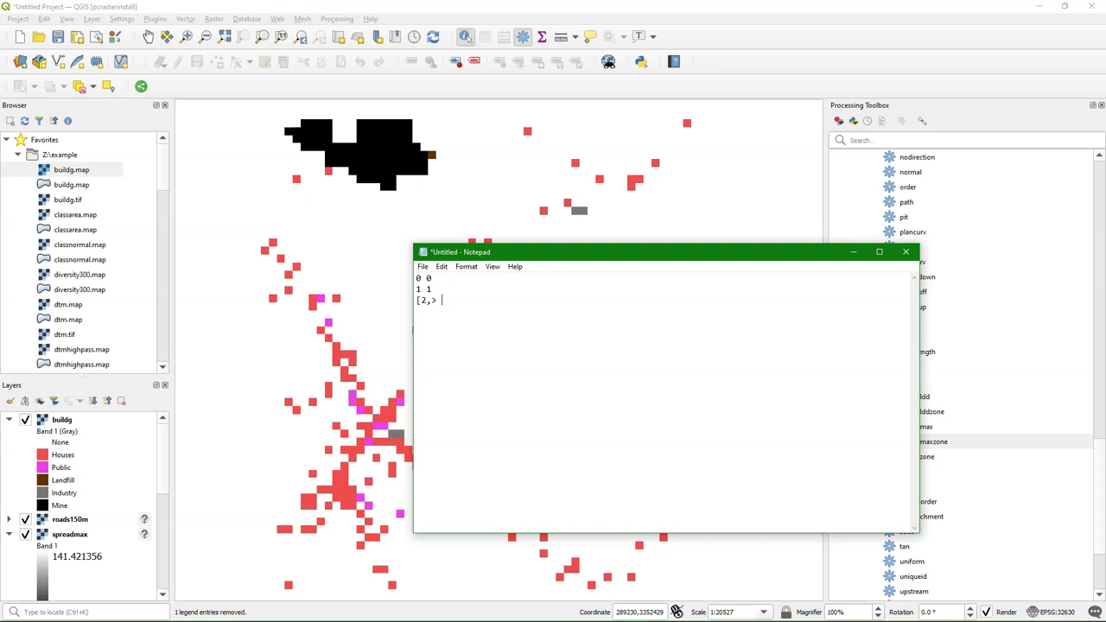
click(422, 266)
click(464, 331)
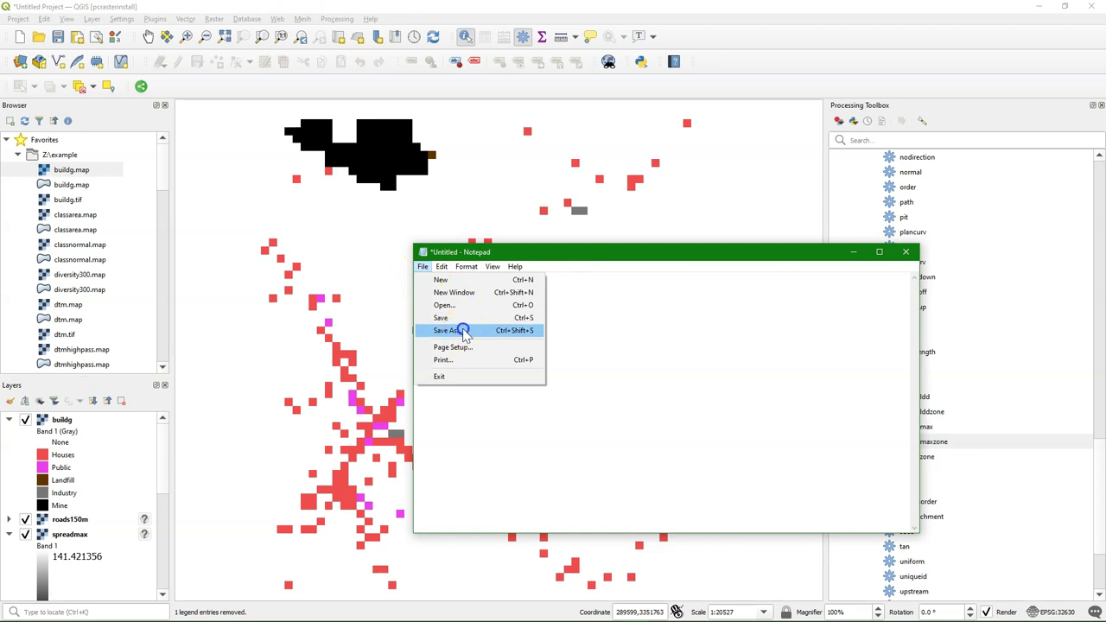
text(reclasshouses)
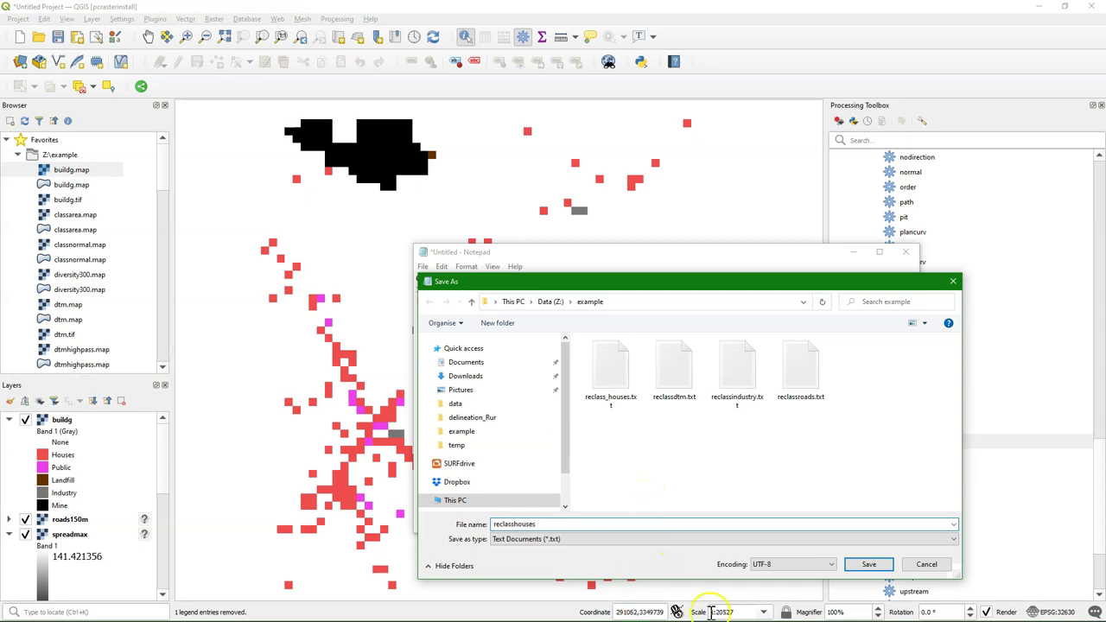
click(868, 564)
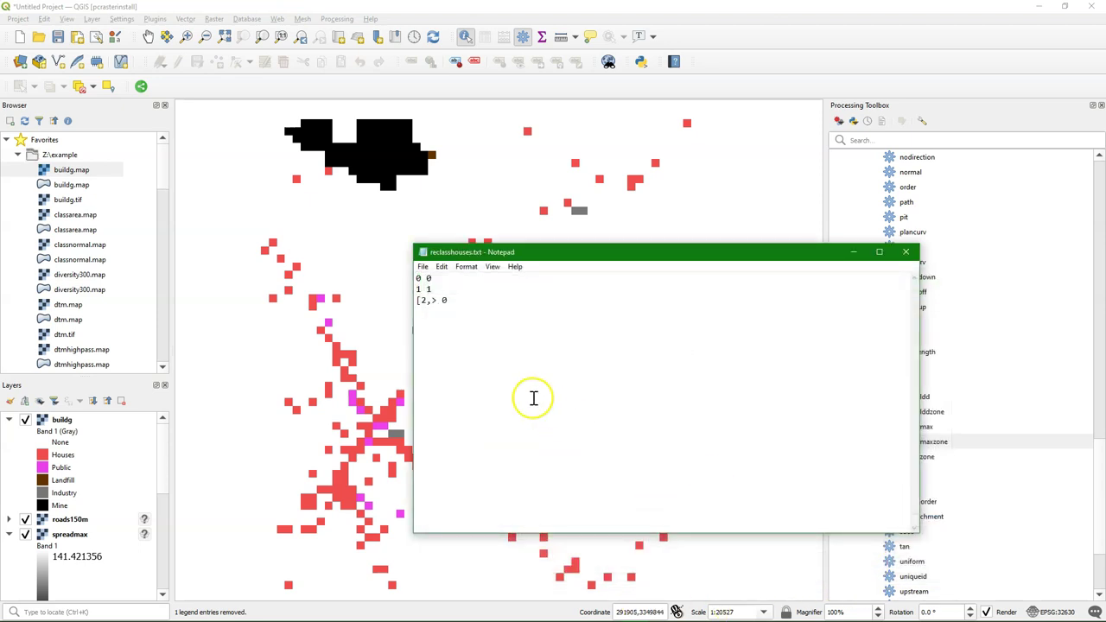
click(907, 254)
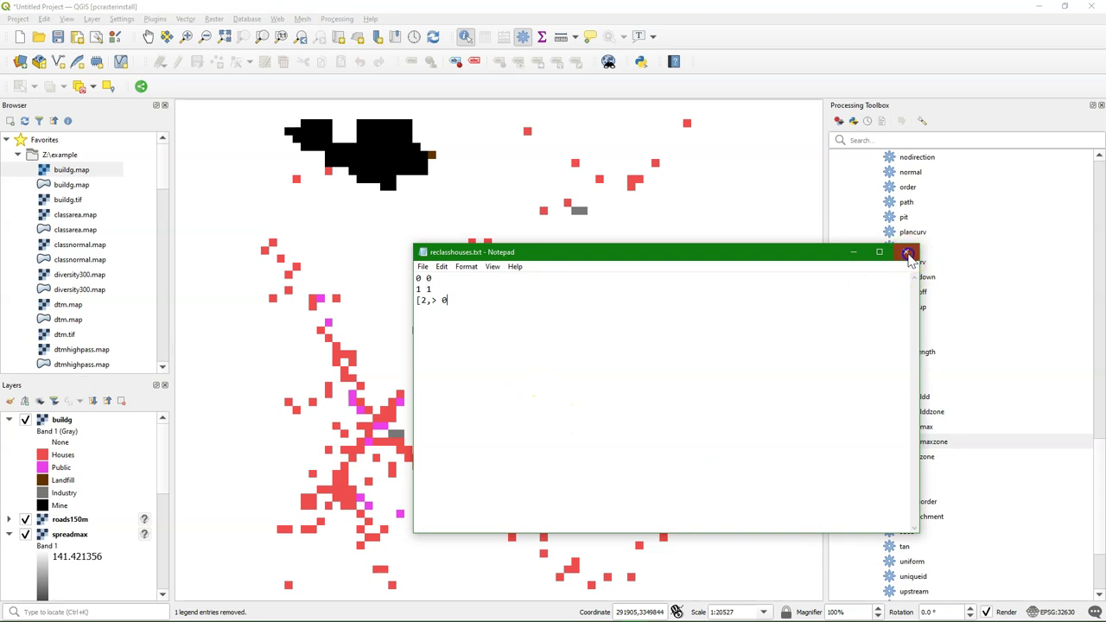
- Set up a PCRaster lookup on buildg using the reclasshouses.txt lookup table
scroll(911, 256, up, 5)
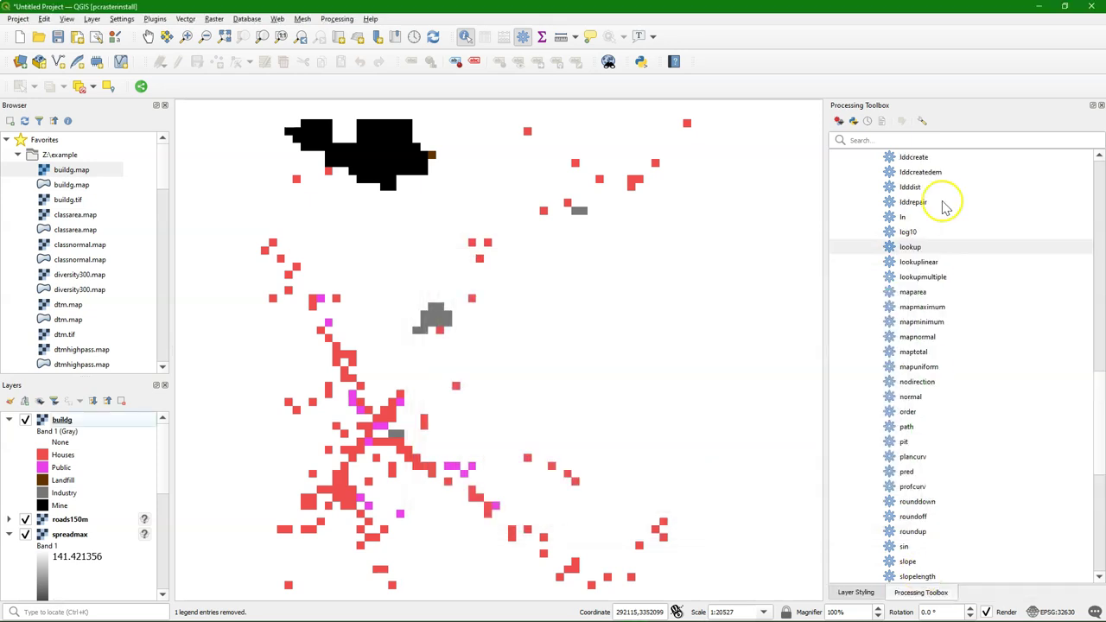
double_click(911, 249)
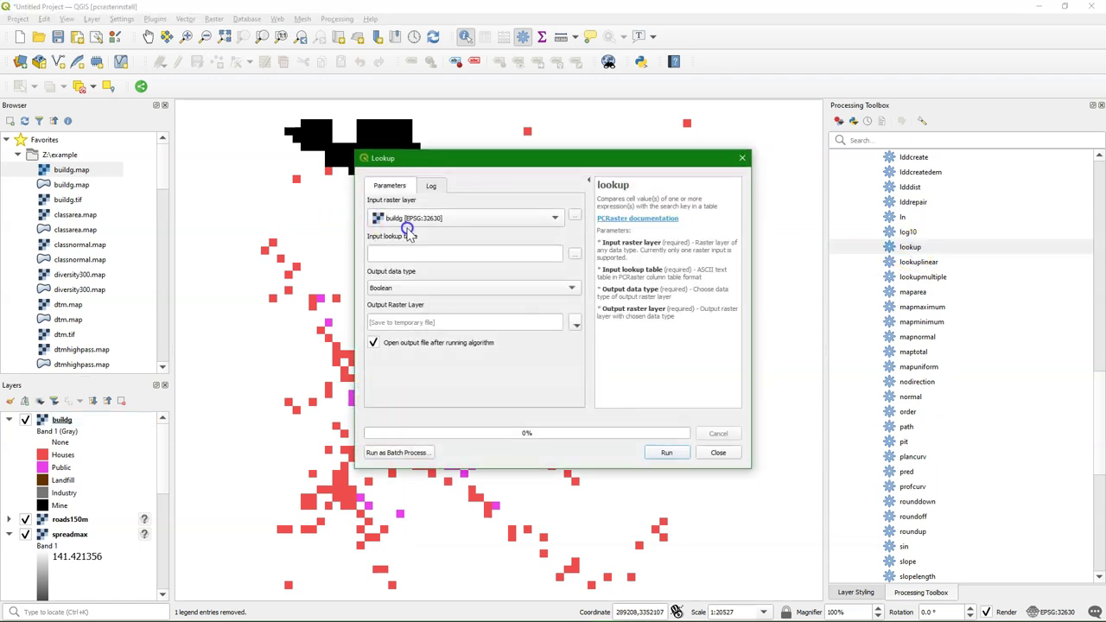
click(402, 222)
click(395, 218)
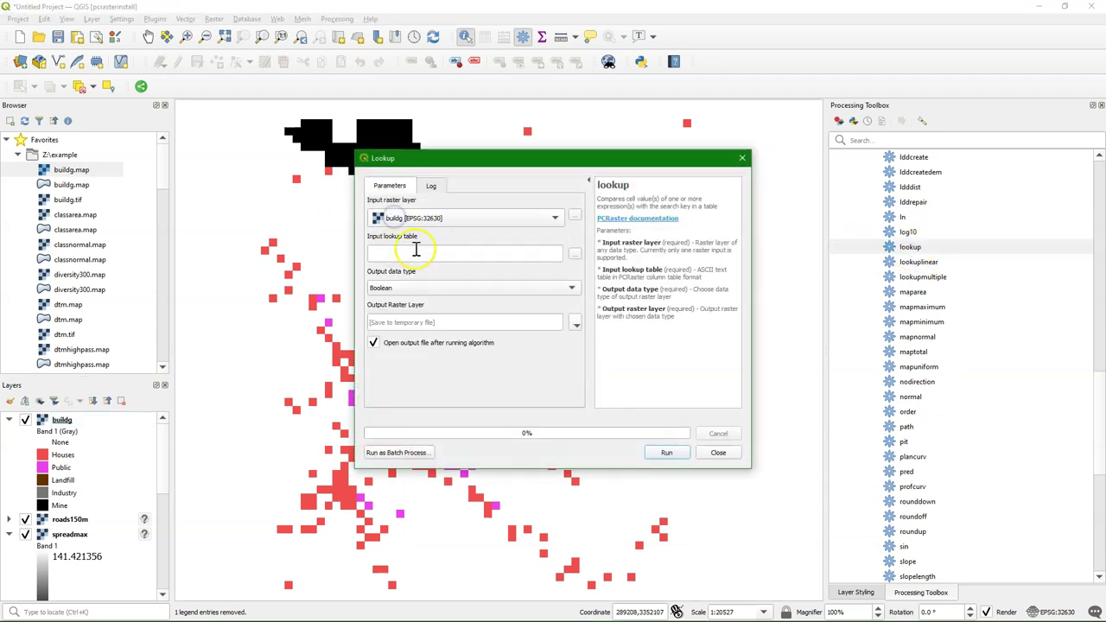
click(574, 253)
text(reclass)
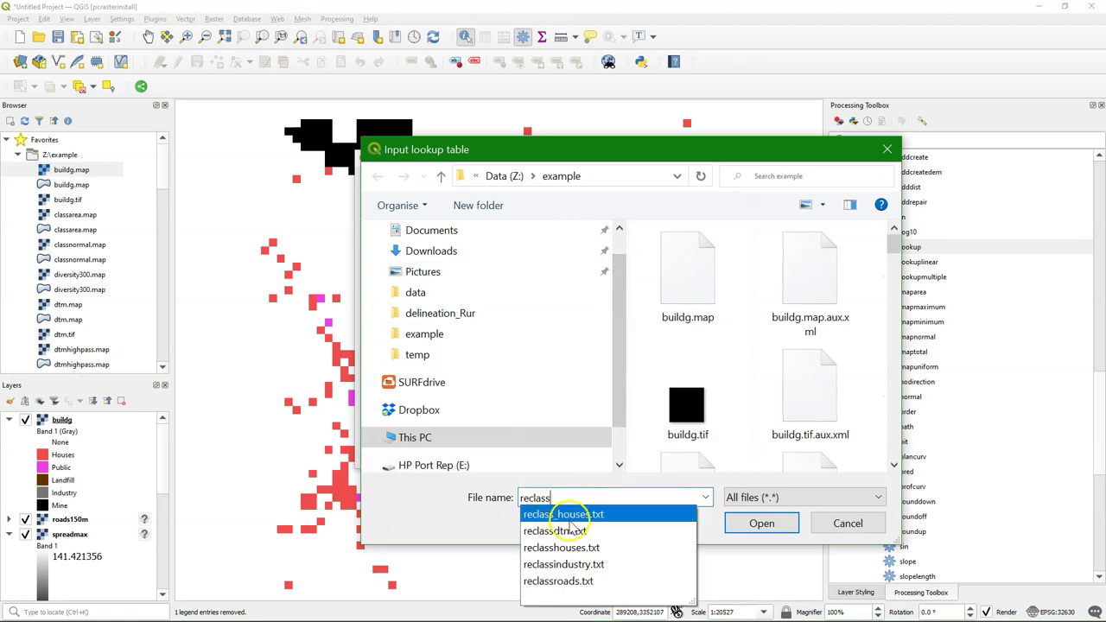
click(561, 547)
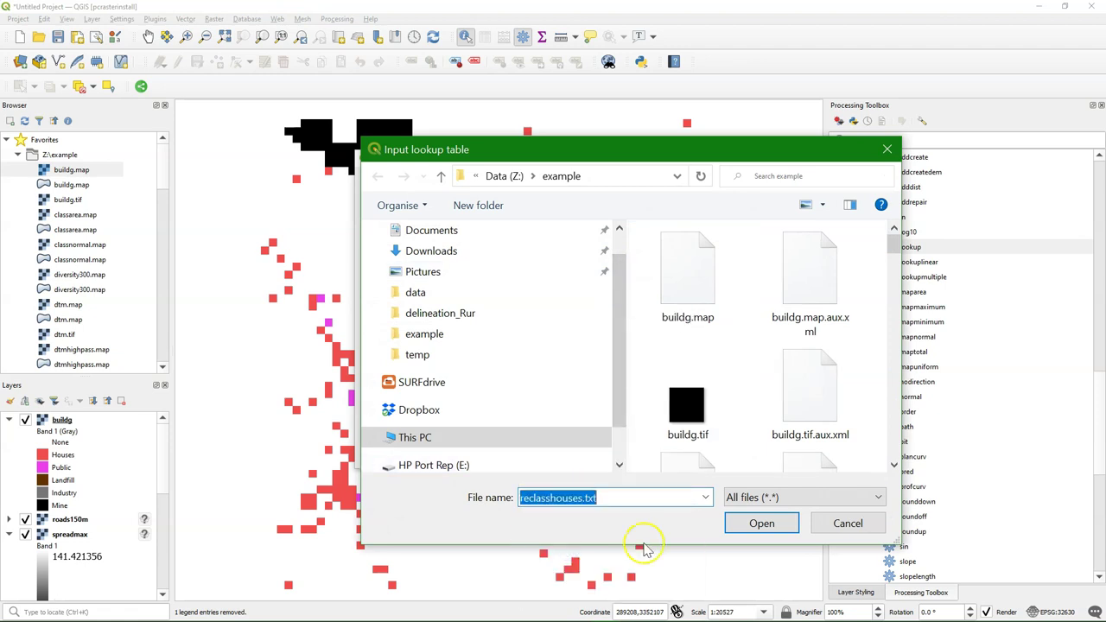
click(761, 524)
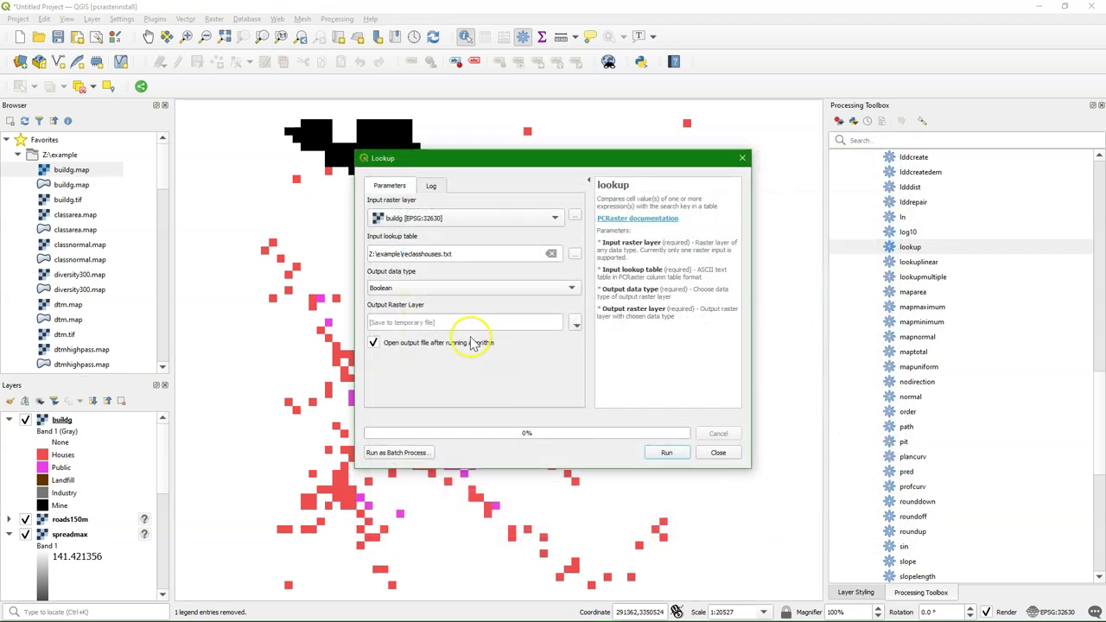
- Save the lookup output to ishouses.map and run it to create the layer
click(575, 325)
click(596, 350)
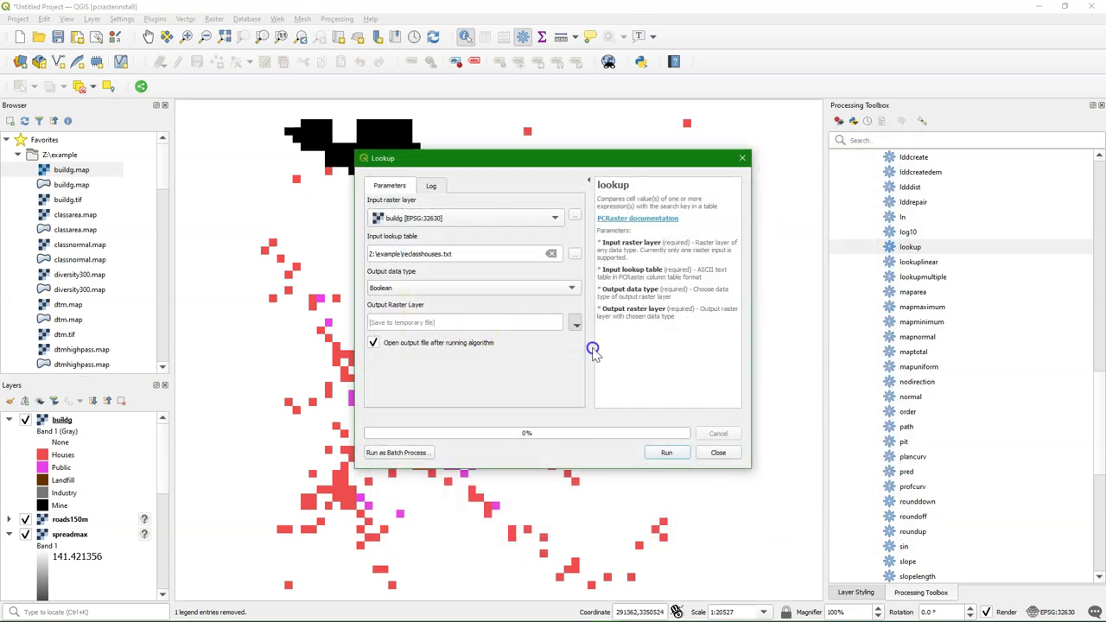
text(ishouses)
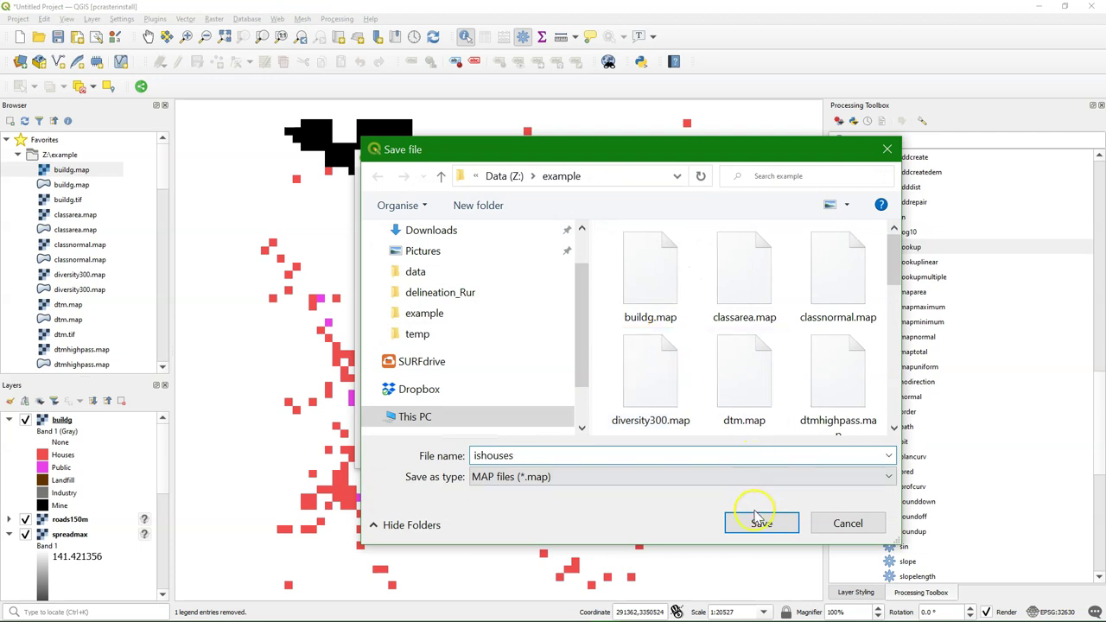
click(761, 522)
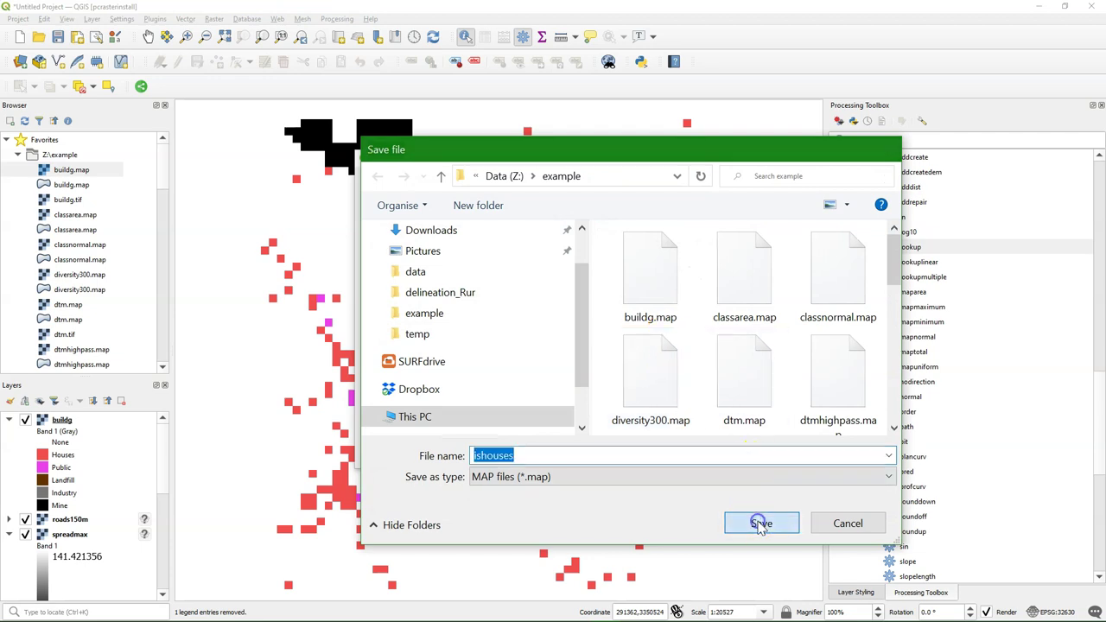
click(666, 452)
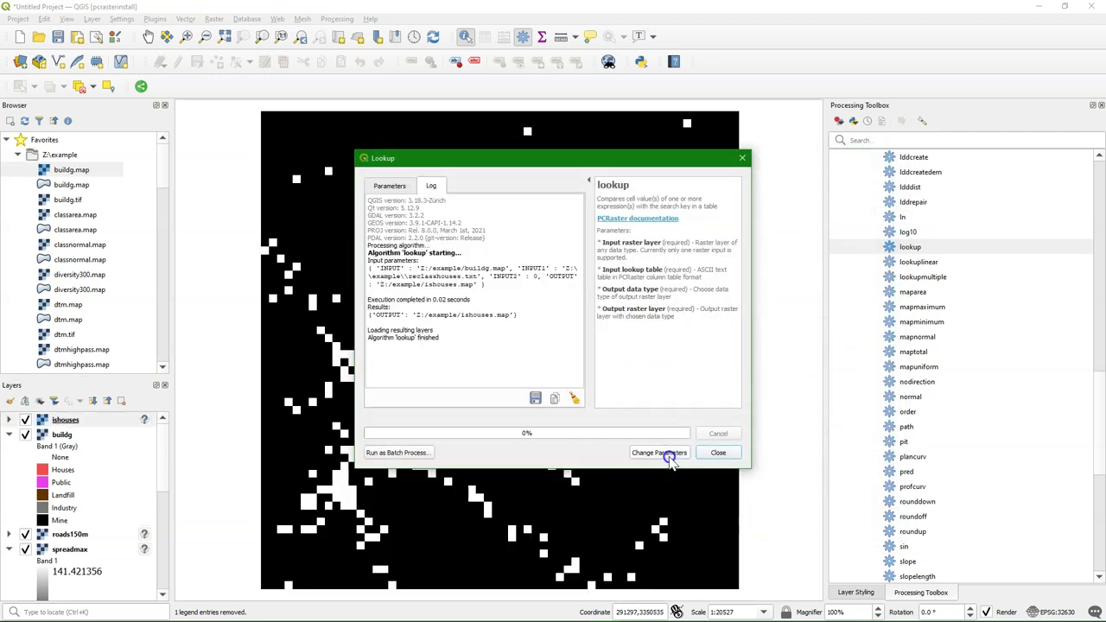
click(722, 453)
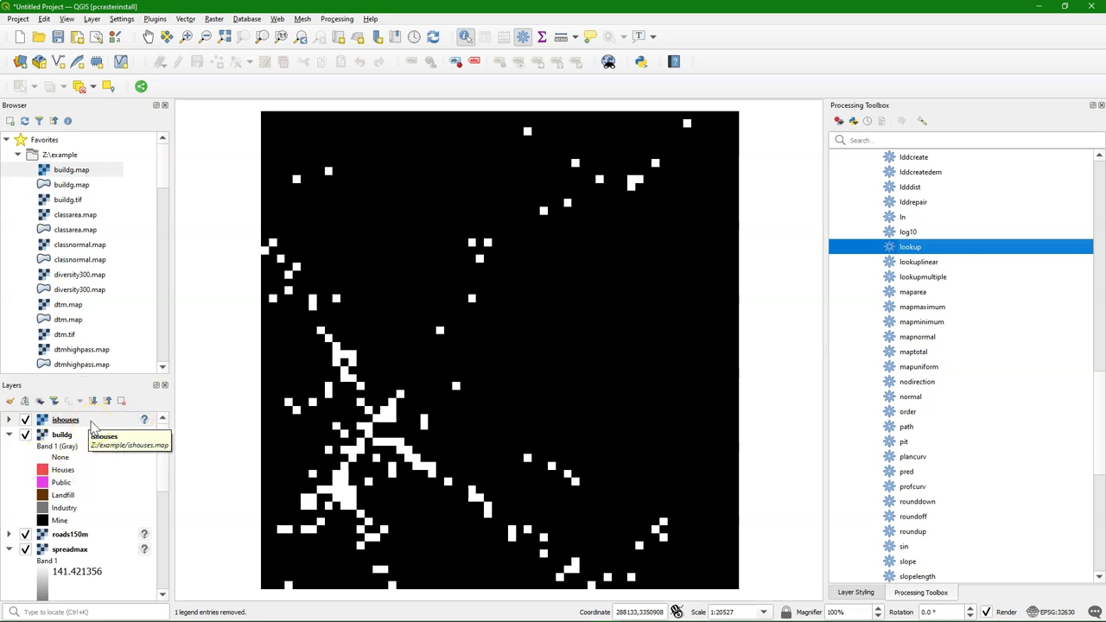
scroll(933, 484, down, 4)
- Configure spreadmaxzone with initialfriction, friction and a maximum distance of 150
double_click(923, 486)
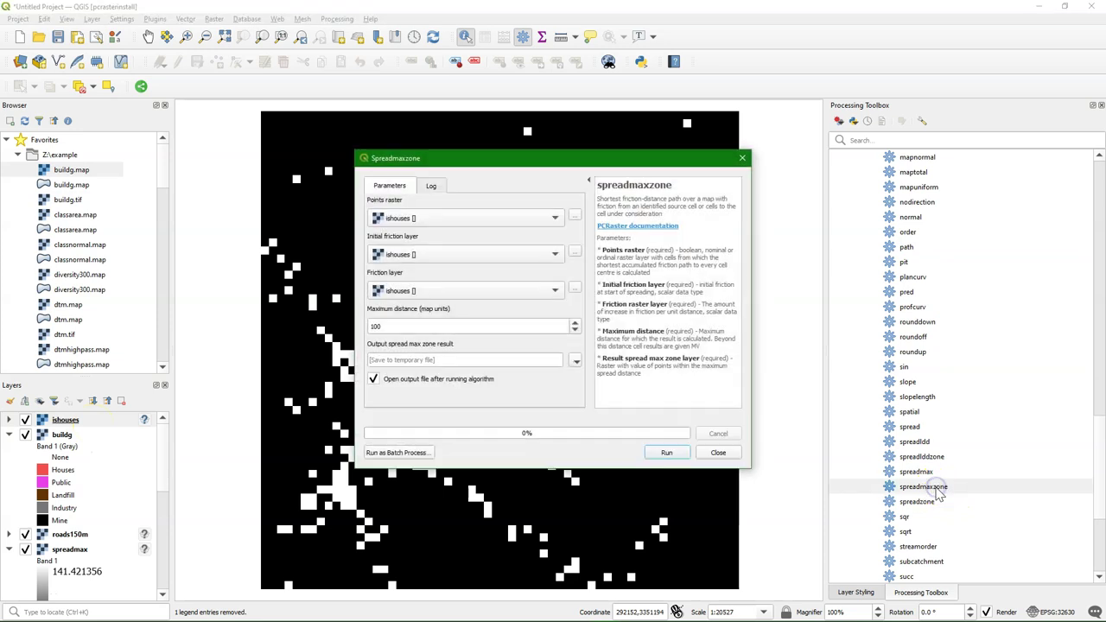
click(420, 254)
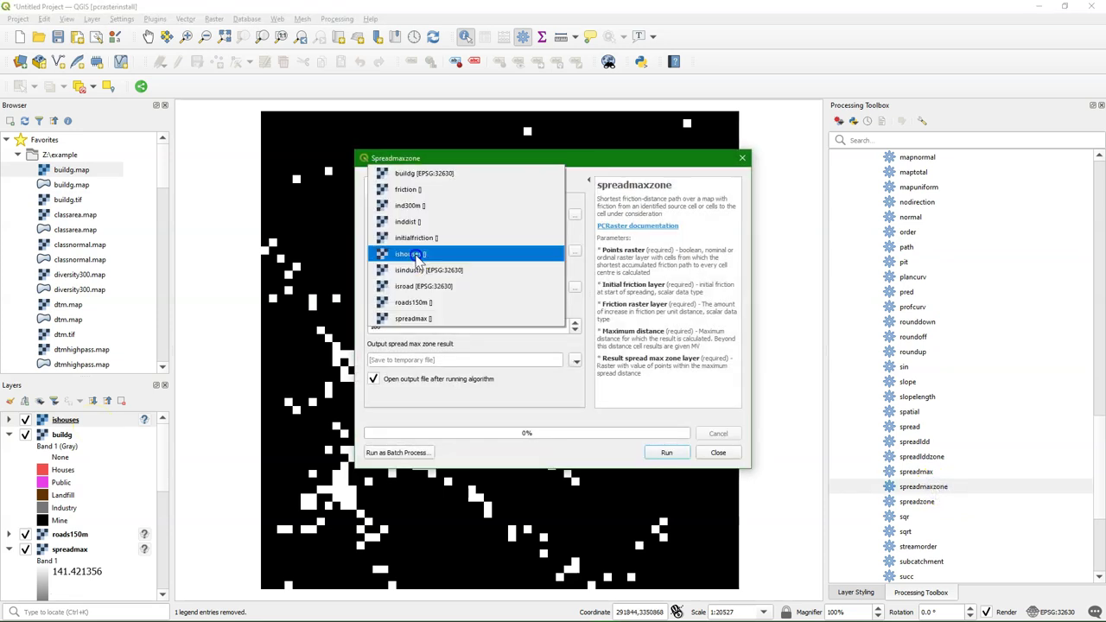
click(414, 238)
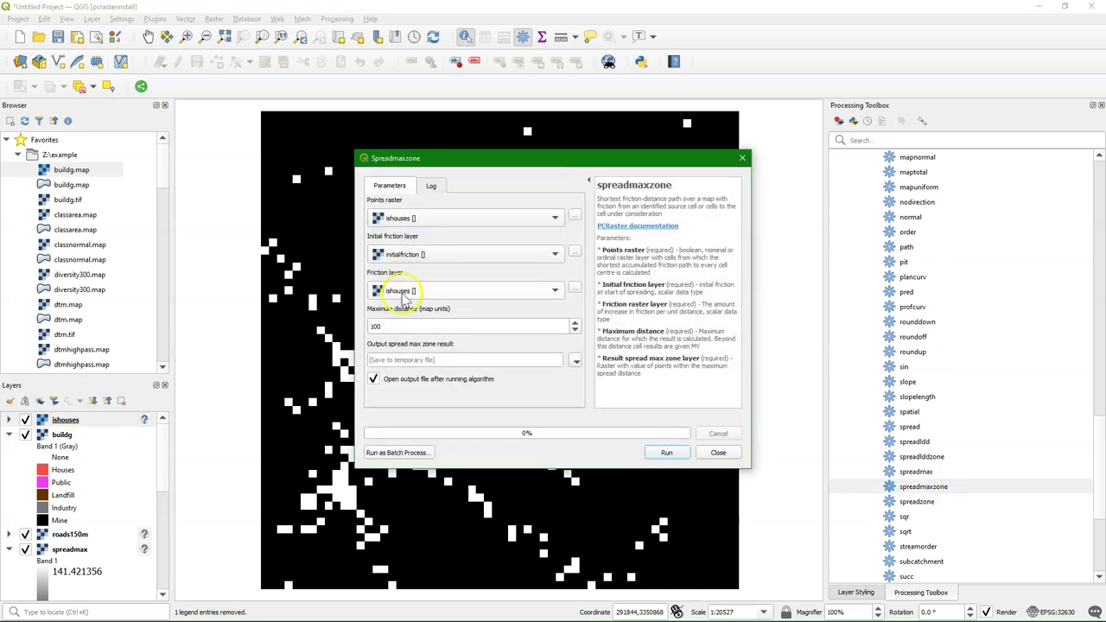
click(401, 291)
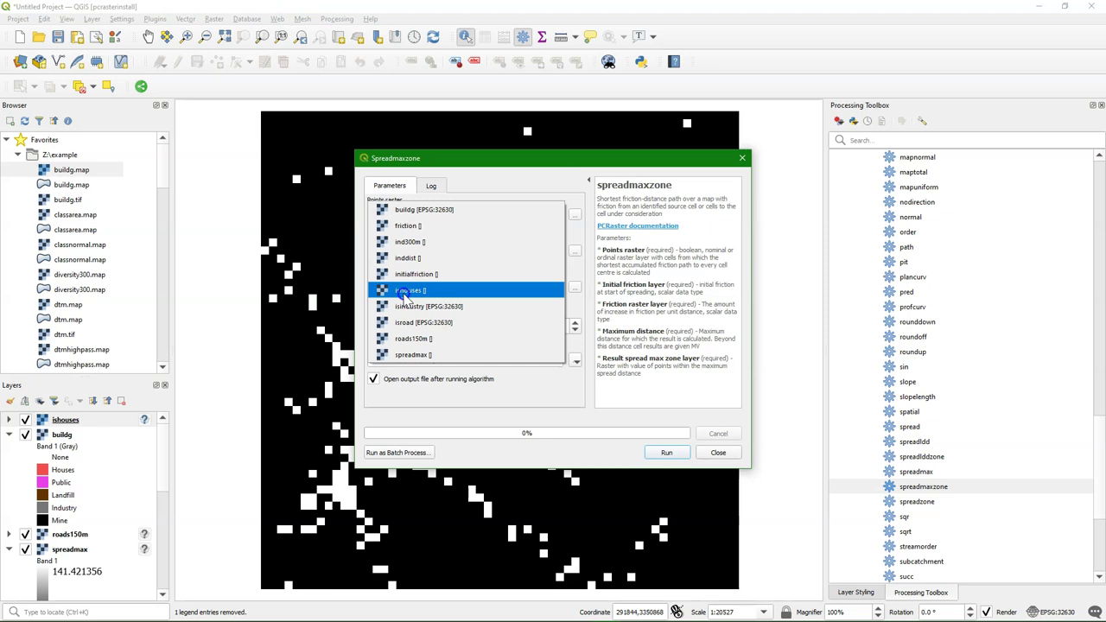
click(408, 225)
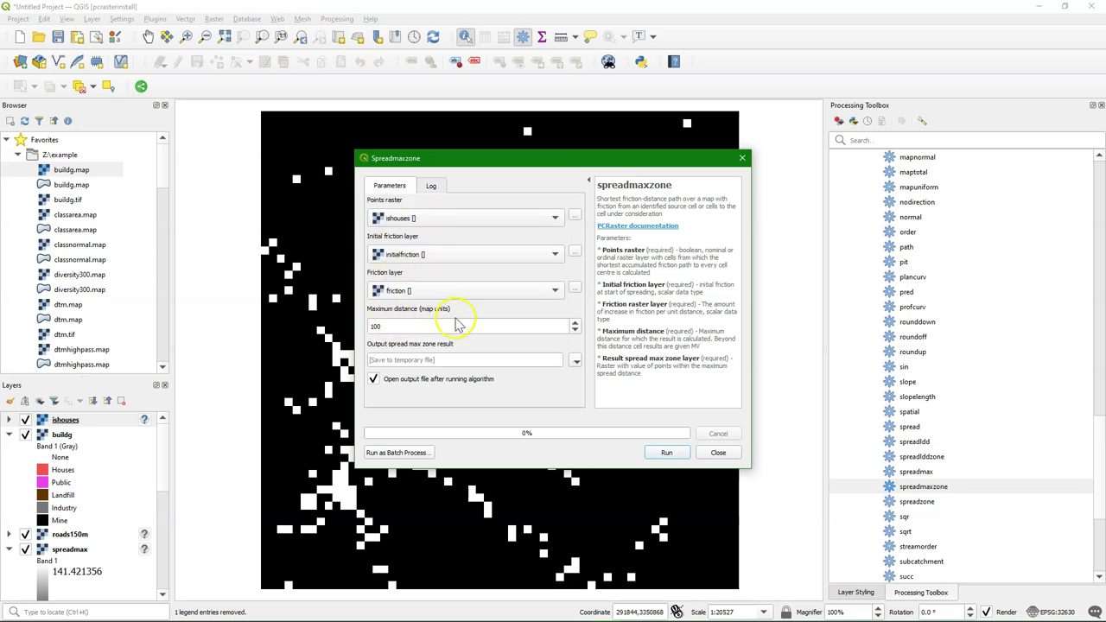
double_click(372, 326)
text(150)
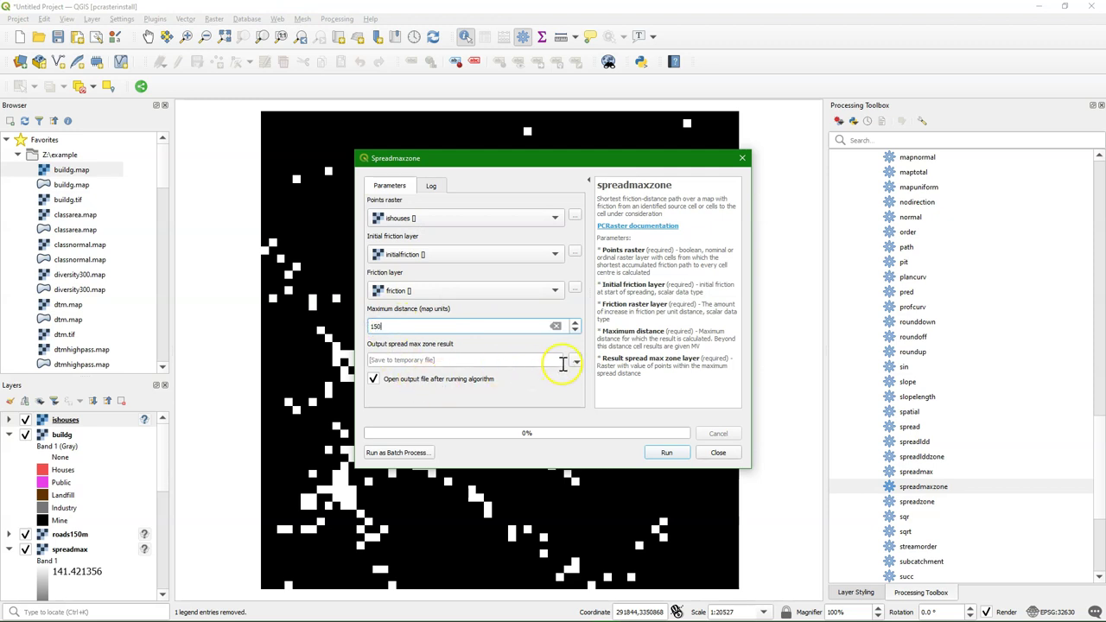
- Save the spreadmaxzone result as houses150m.map and run the calculation
click(575, 361)
click(627, 387)
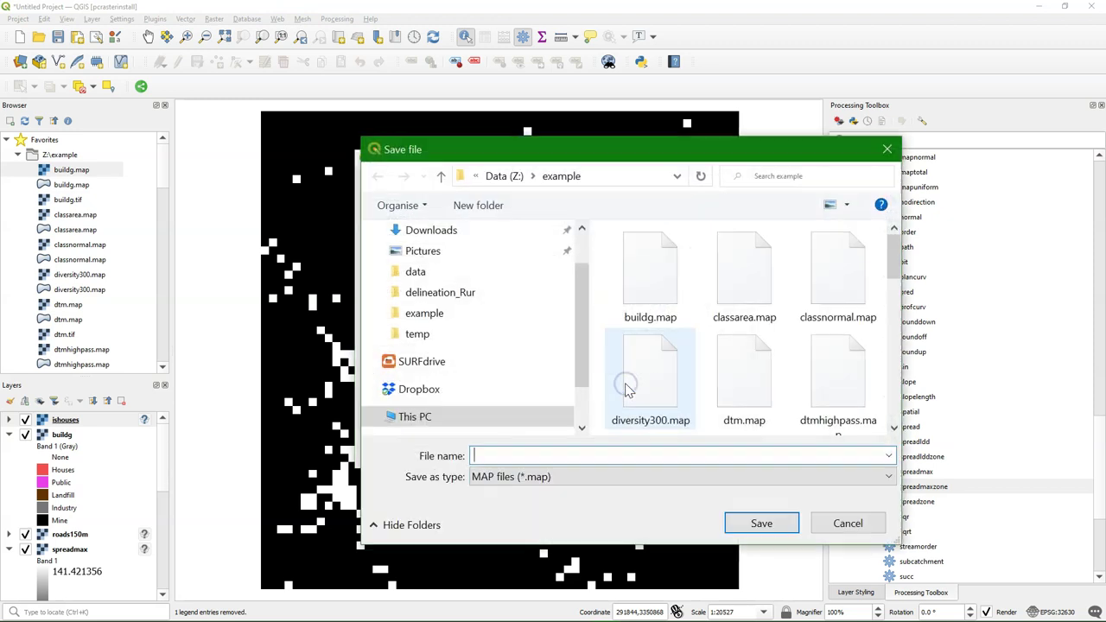
text(houses150m)
click(761, 523)
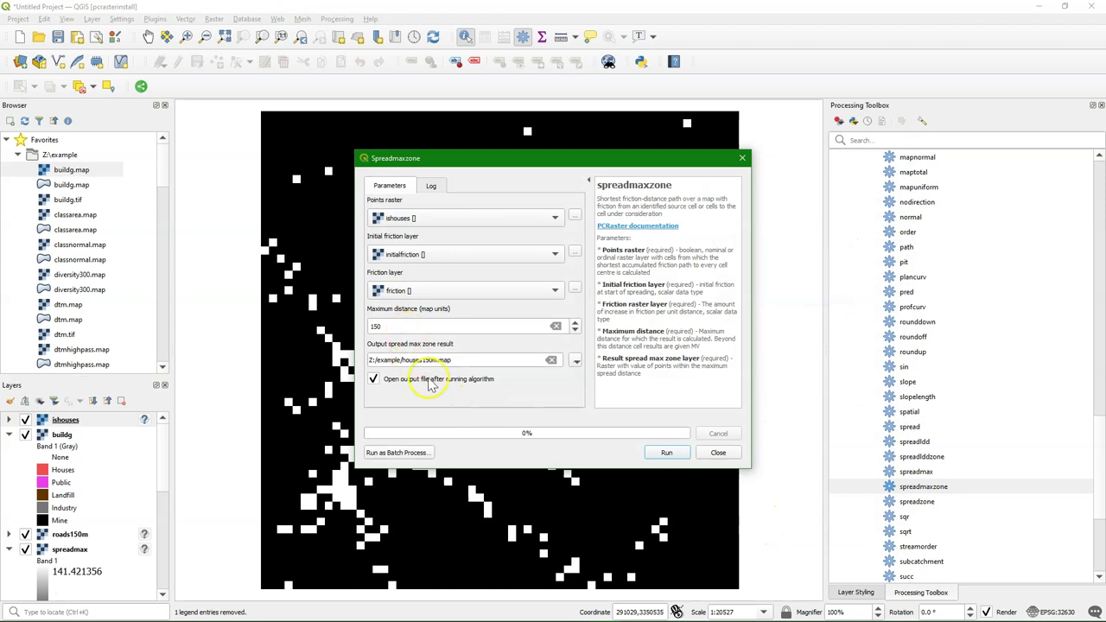
click(664, 454)
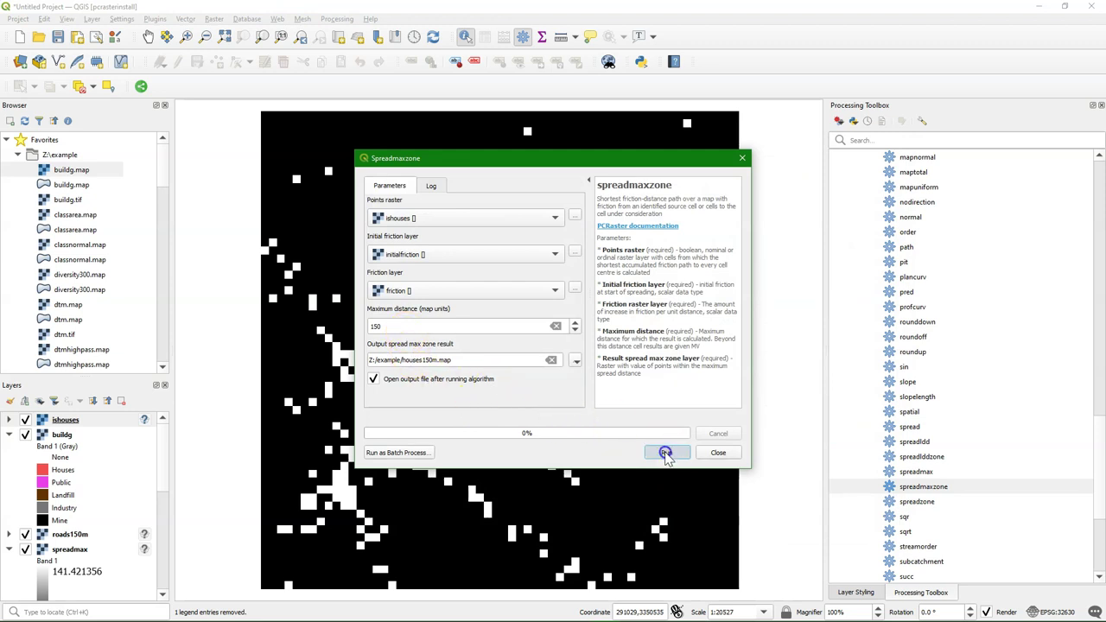
click(716, 454)
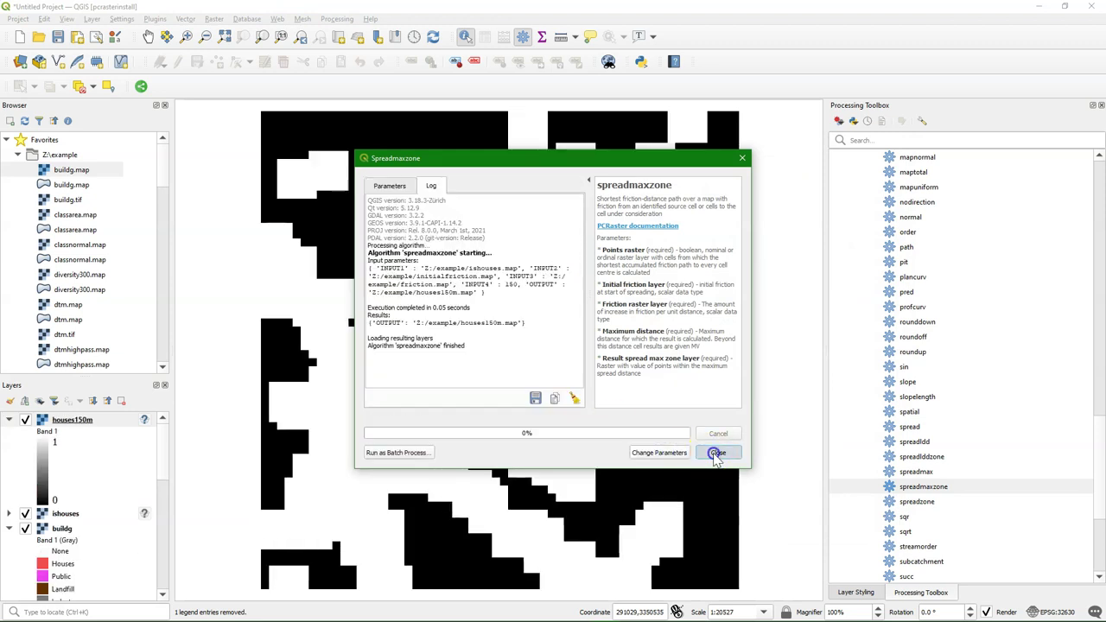
- Copy the red/green style of the roads150m layer
scroll(65, 514, down, 3)
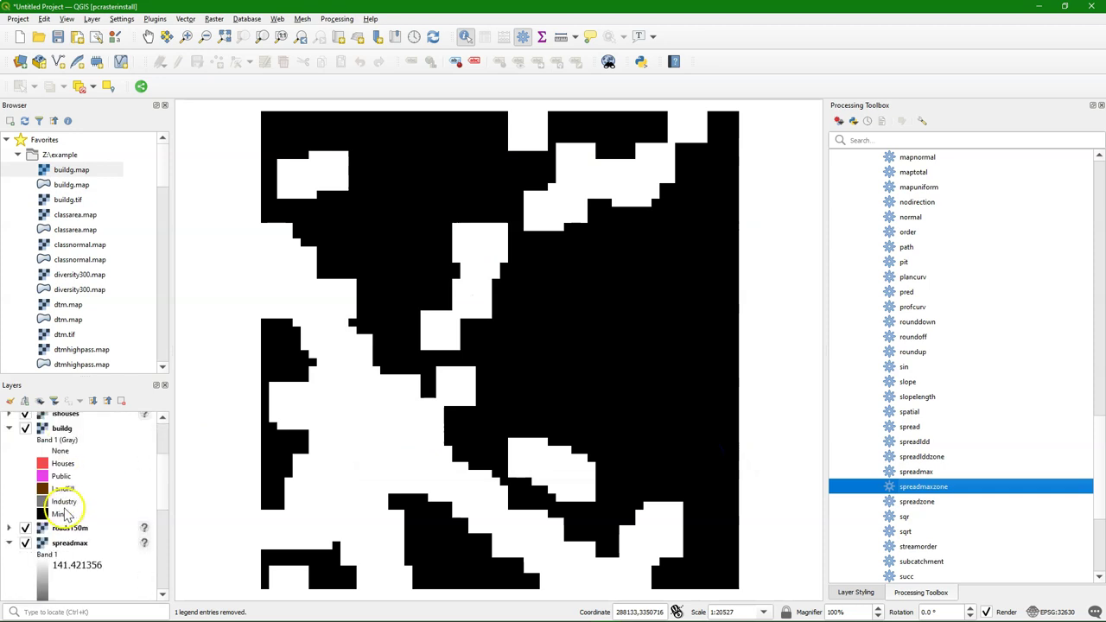
scroll(65, 514, down, 1)
right_click(70, 481)
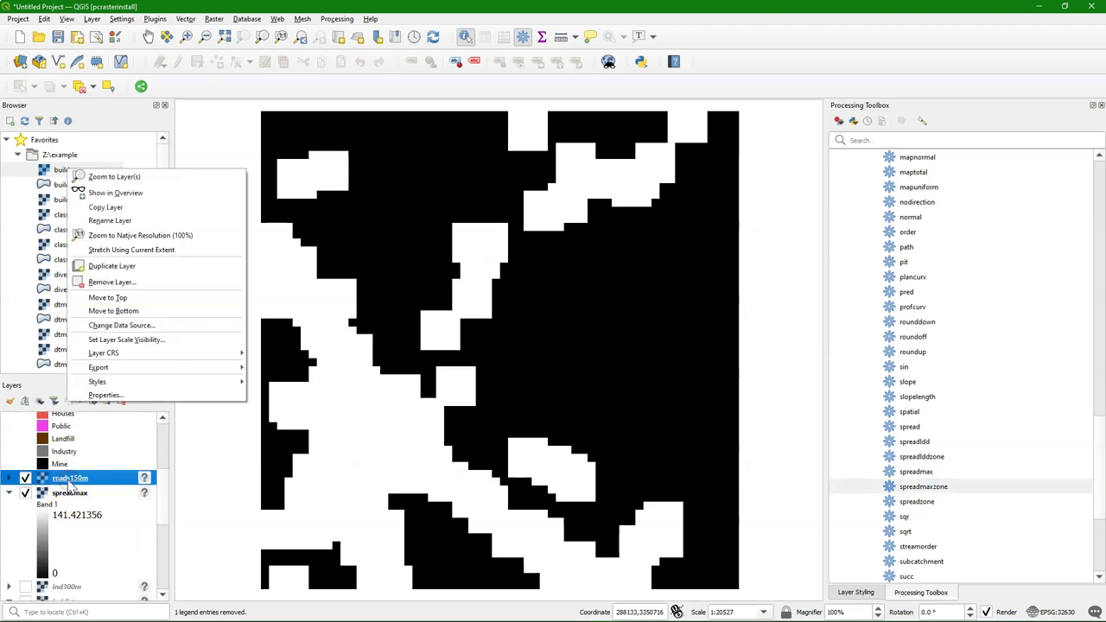
mouse_move(156, 383)
click(265, 386)
scroll(39, 467, up, 5)
click(39, 467)
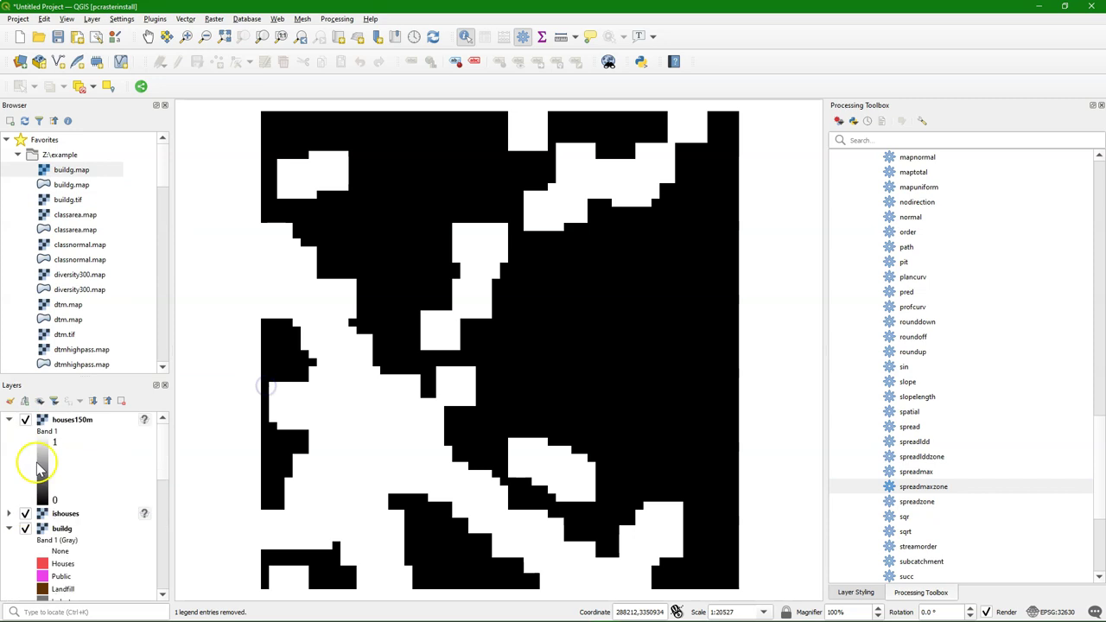
- Paste the copied style onto the houses150m layer
right_click(78, 421)
mouse_move(250, 337)
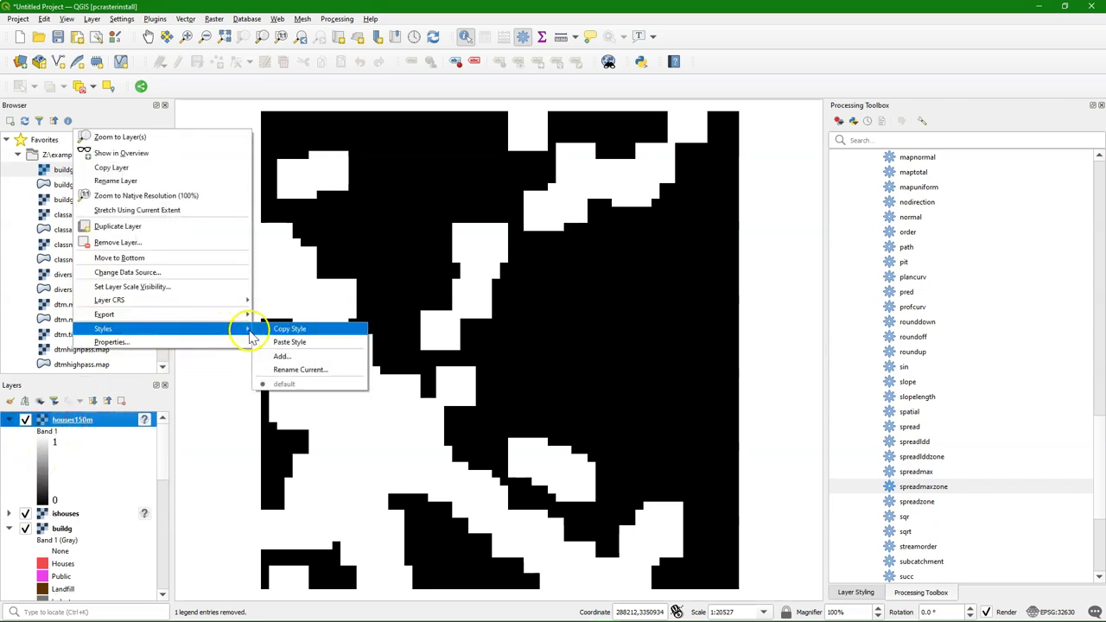
click(295, 342)
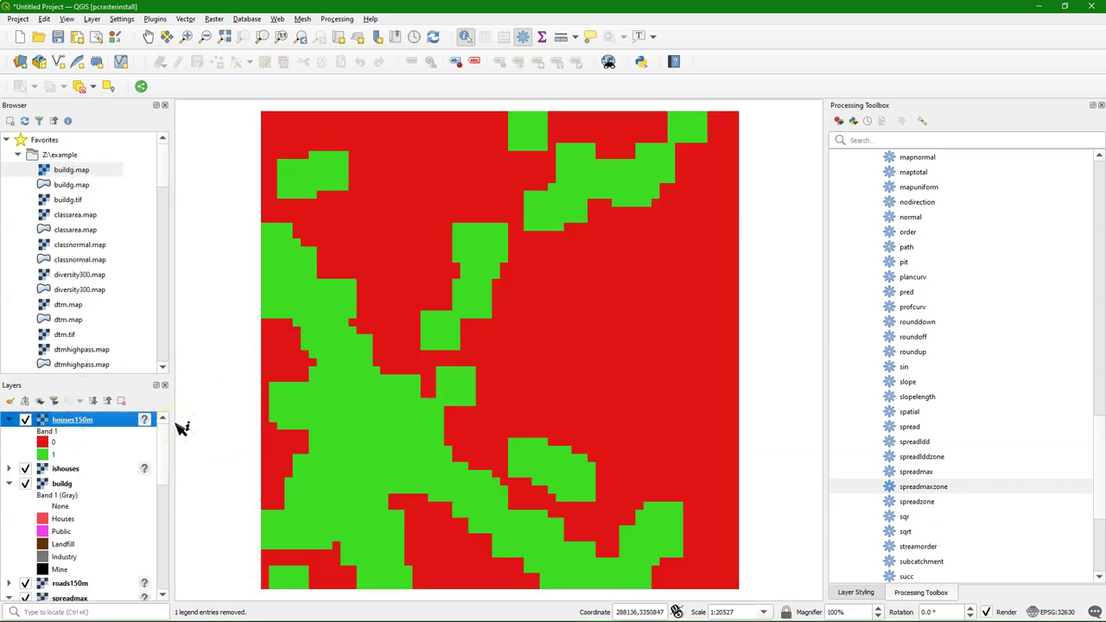